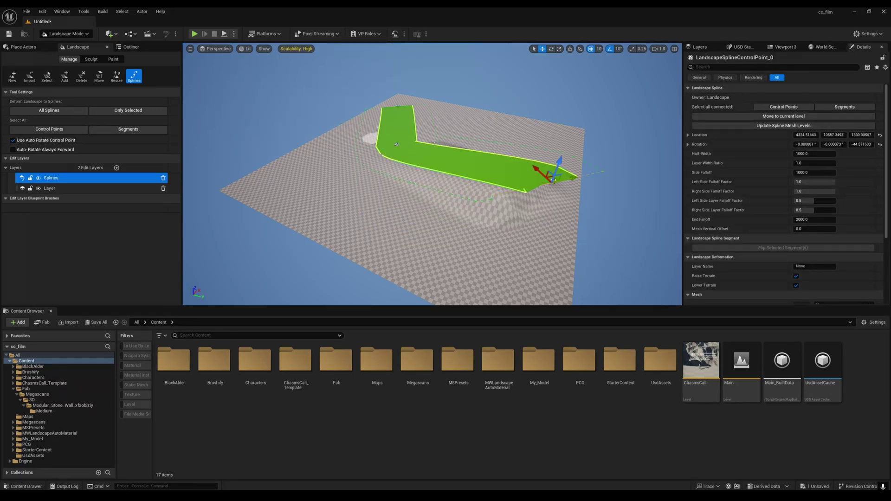
Move the landscape spline's near-end control point to about X 324, Y 6797 on the Splines layer.
{"action": "right_click_drag", "start_coordinate": [556, 227], "coordinate": [492, 229]}
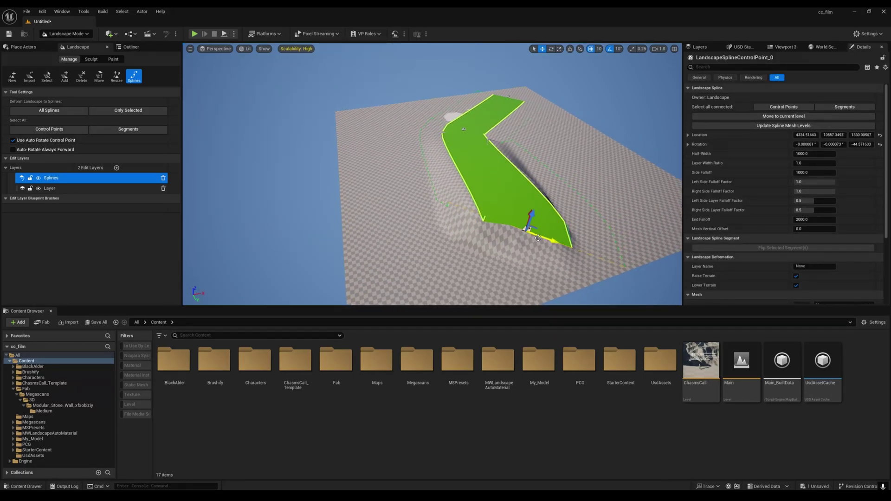
{"action": "left_click_drag", "start_coordinate": [538, 238], "coordinate": [371, 220]}
{"action": "right_click_drag", "start_coordinate": [528, 223], "coordinate": [200, 176]}
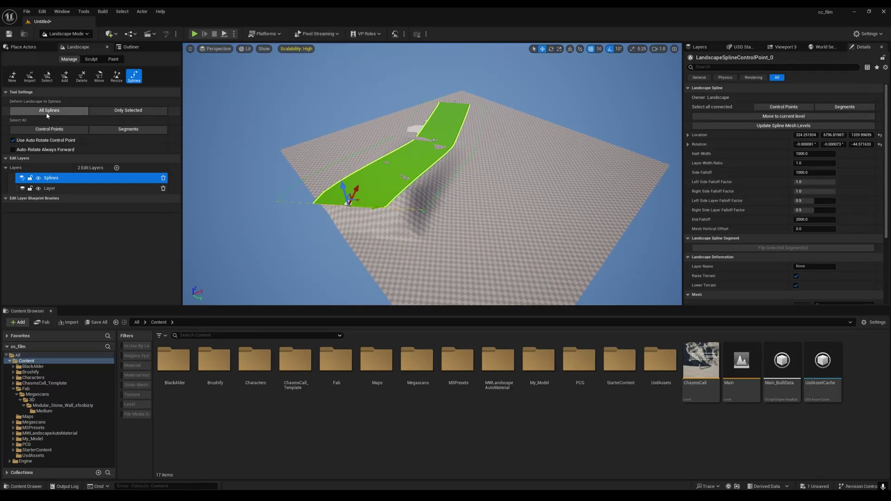
{"action": "right_click_drag", "start_coordinate": [427, 132], "coordinate": [427, 158]}
{"action": "left_click_drag", "start_coordinate": [408, 153], "coordinate": [409, 139], "text": "alt"}
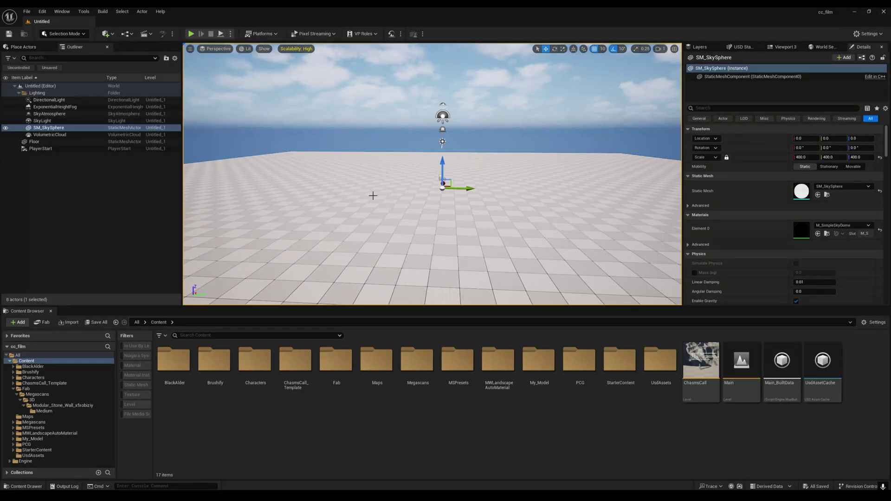
Create a new landscape in Landscape mode with a section size of 15x15 quads.
{"action": "left_click", "coordinate": [65, 33]}
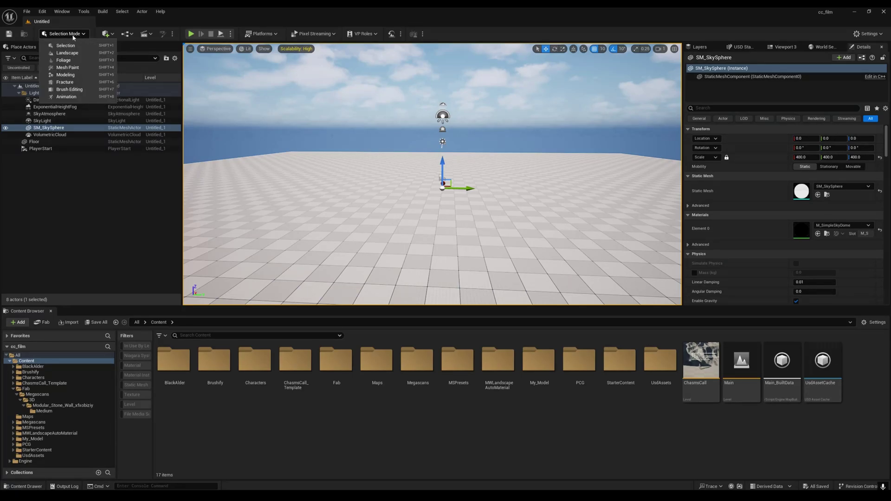
{"action": "left_click", "coordinate": [64, 55]}
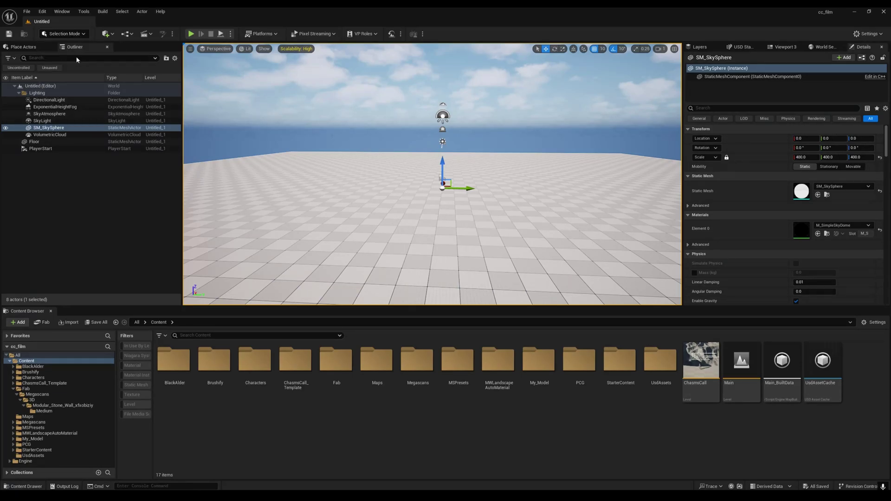
{"action": "right_click_drag", "start_coordinate": [428, 185], "coordinate": [529, 202]}
{"action": "key", "text": "s"}
{"action": "scroll", "coordinate": [427, 184], "scroll_direction": "up", "scroll_amount": 3}
{"action": "left_click", "coordinate": [98, 191]}
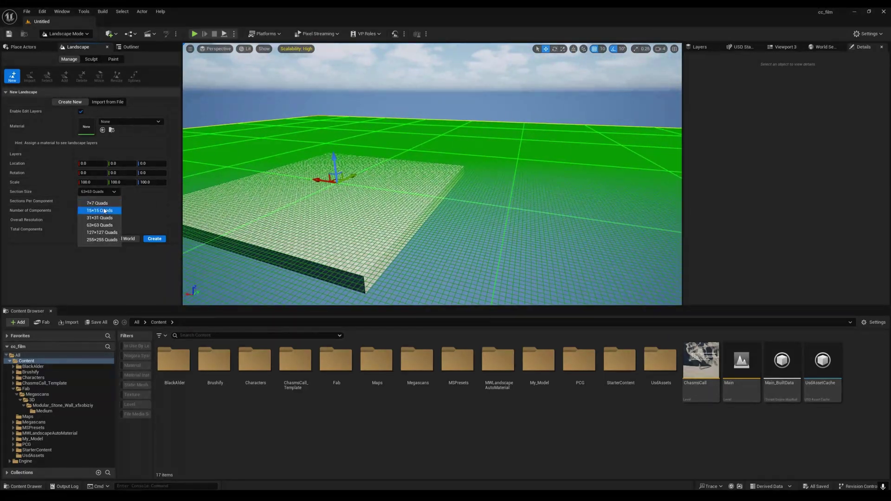
{"action": "left_click", "coordinate": [97, 204]}
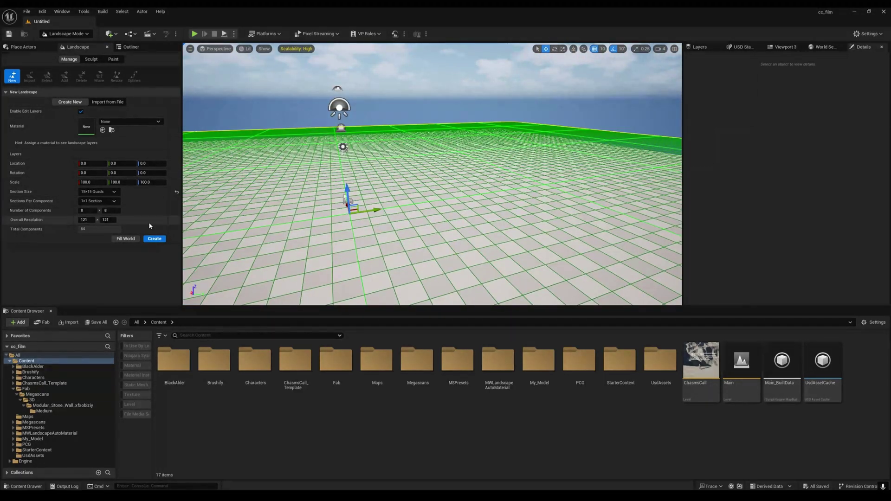
{"action": "left_click", "coordinate": [155, 239]}
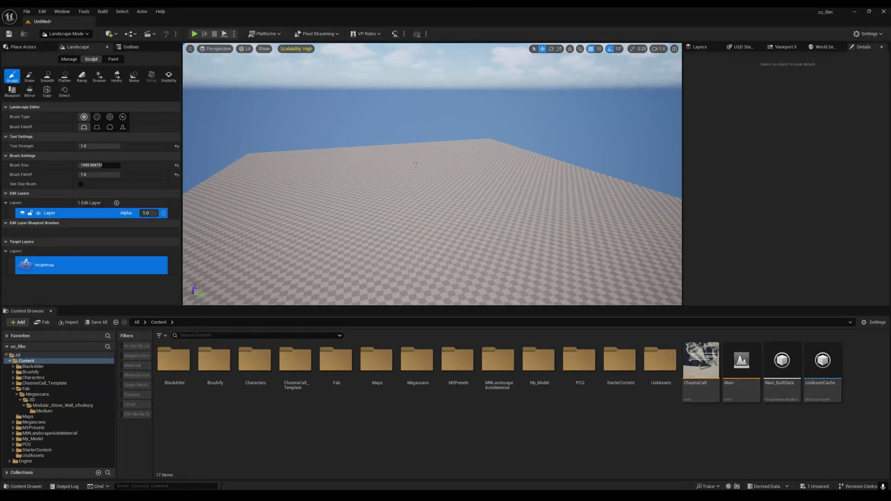
Draw a landscape spline with three control points across the middle of the new landscape.
{"action": "key", "text": "w"}
{"action": "right_click_drag", "start_coordinate": [416, 164], "coordinate": [469, 186]}
{"action": "key", "text": "s"}
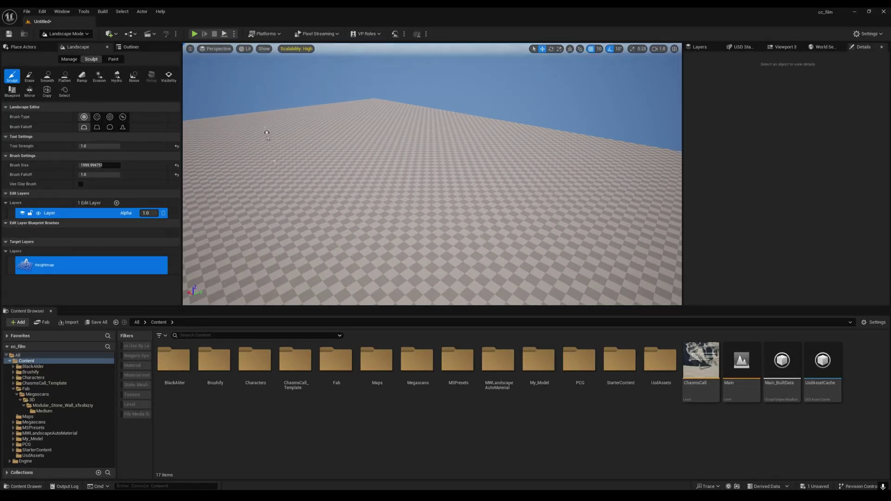
{"action": "right_click_drag", "start_coordinate": [267, 132], "coordinate": [235, 123]}
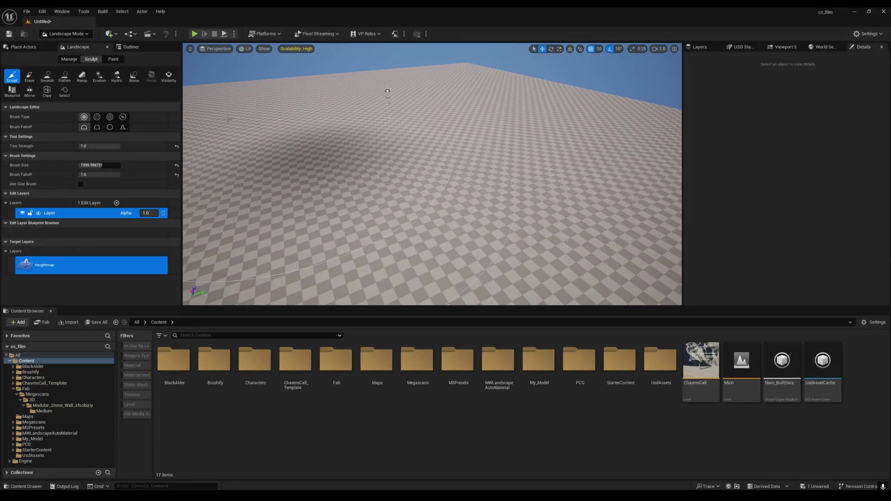
{"action": "left_click", "coordinate": [68, 60]}
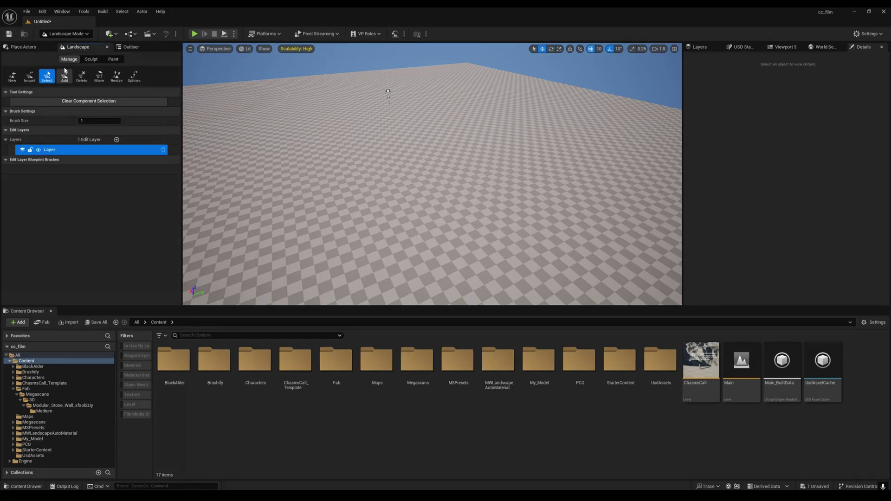
{"action": "left_click", "coordinate": [133, 78]}
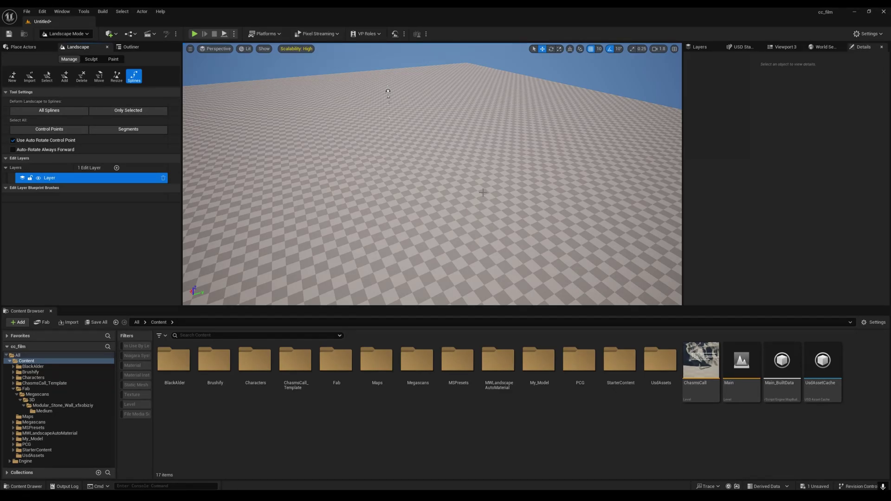
{"action": "left_click", "coordinate": [483, 193], "text": "ctrl"}
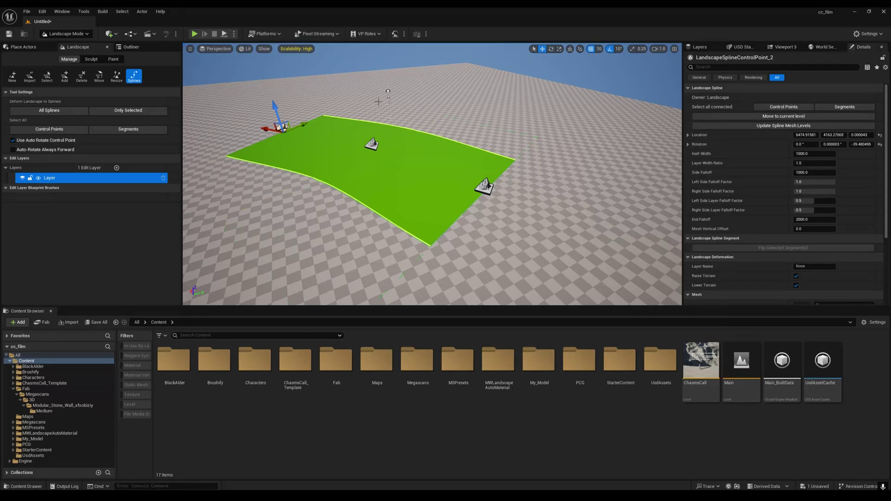
Extend the spline by moving its last control point outward toward the landscape's edge.
{"action": "mouse_move", "coordinate": [381, 118]}
{"action": "right_mouse_down"}
{"action": "mouse_move", "coordinate": [346, 137]}
{"action": "mouse_move", "coordinate": [379, 140]}
{"action": "mouse_move", "coordinate": [380, 130]}
{"action": "right_mouse_up"}
{"action": "scroll", "coordinate": [347, 162], "scroll_direction": "down", "scroll_amount": 5}
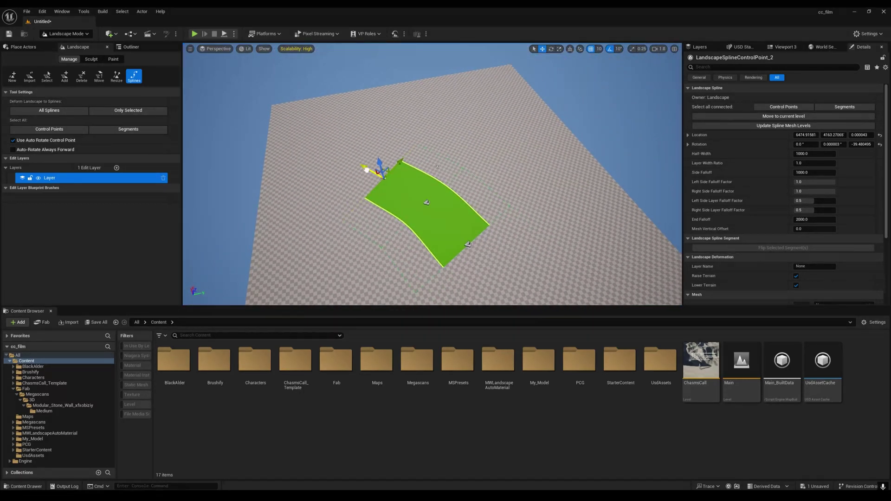
{"action": "left_click_drag", "start_coordinate": [367, 170], "coordinate": [285, 125]}
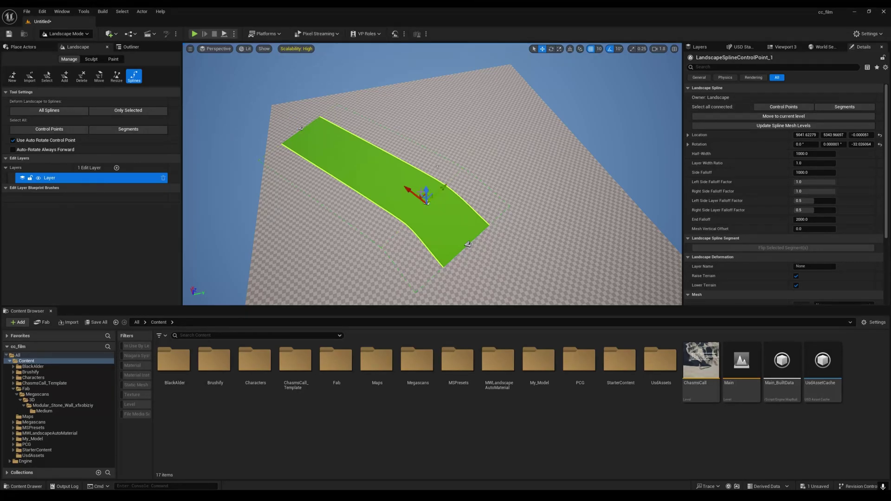
Shift the spline's middle control point and rotate it to bend the path.
{"action": "right_click_drag", "start_coordinate": [437, 166], "coordinate": [377, 164]}
{"action": "left_click_drag", "start_coordinate": [418, 205], "coordinate": [394, 182]}
{"action": "key", "text": "e"}
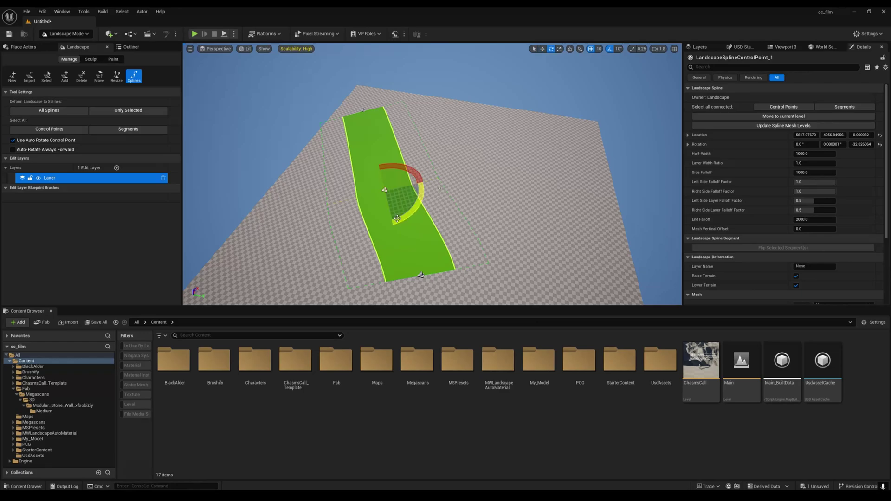
{"action": "left_click_drag", "start_coordinate": [404, 216], "coordinate": [374, 220]}
Rotate the spline's first control point to a yaw of about -44.57°.
{"action": "left_click", "coordinate": [421, 275]}
{"action": "right_click_drag", "start_coordinate": [421, 272], "coordinate": [418, 223]}
{"action": "key", "text": "w"}
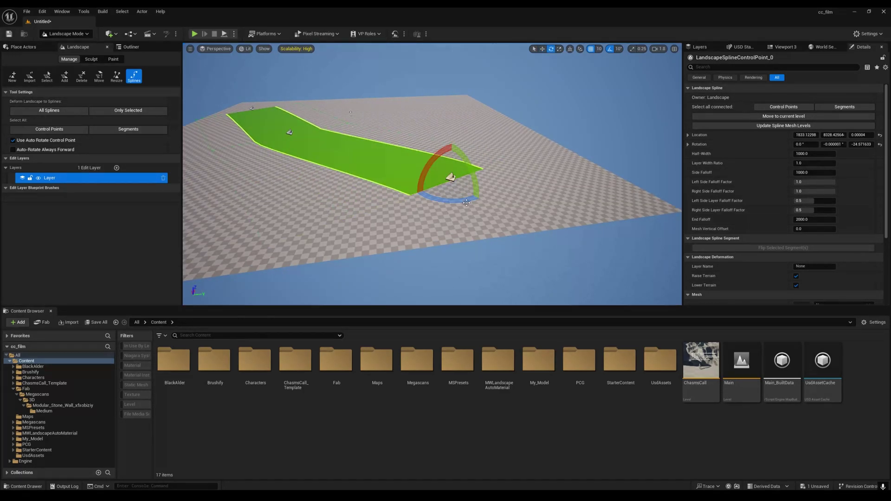
{"action": "left_click", "coordinate": [496, 141]}
{"action": "right_click_drag", "start_coordinate": [496, 141], "coordinate": [460, 165]}
{"action": "right_click_drag", "start_coordinate": [549, 209], "coordinate": [581, 222]}
{"action": "right_click_drag", "start_coordinate": [487, 183], "coordinate": [476, 180]}
Raise the spline's first control point to a height of about Z 1330 so the path ramps upward.
{"action": "left_click", "coordinate": [469, 167]}
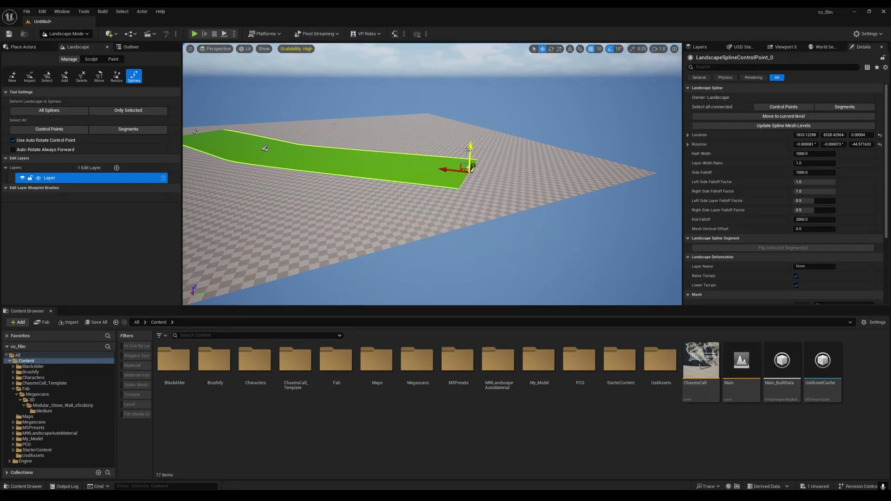
{"action": "right_click_drag", "start_coordinate": [456, 82], "coordinate": [449, 75]}
{"action": "right_click_drag", "start_coordinate": [479, 157], "coordinate": [479, 157]}
{"action": "right_click_drag", "start_coordinate": [451, 190], "coordinate": [482, 186]}
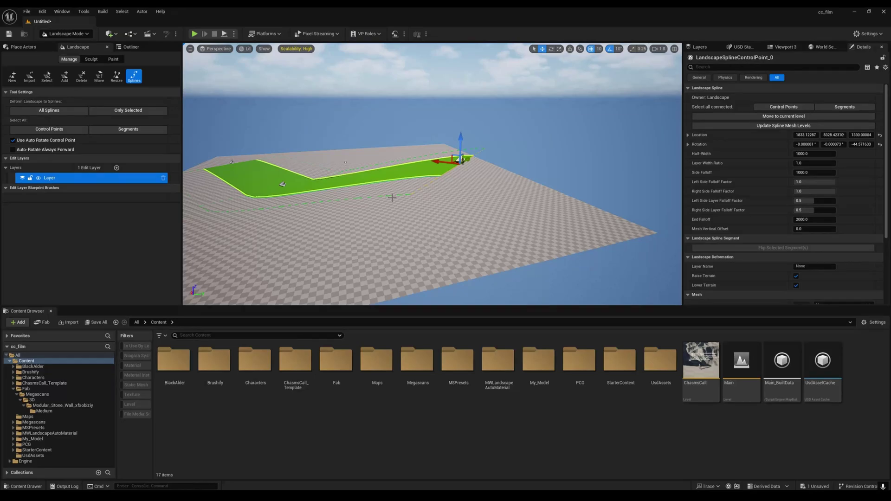
Select all spline segments and deform the landscape to all splines.
{"action": "right_click_drag", "start_coordinate": [515, 163], "coordinate": [444, 200]}
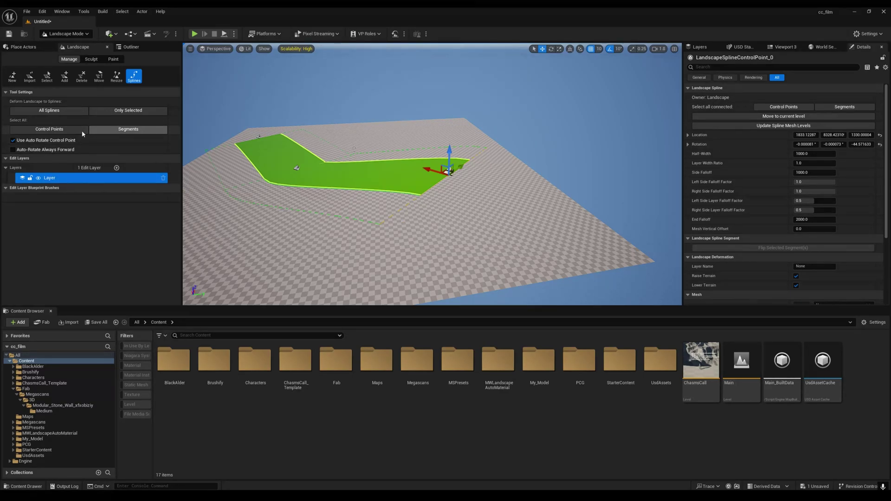
{"action": "left_click", "coordinate": [141, 132]}
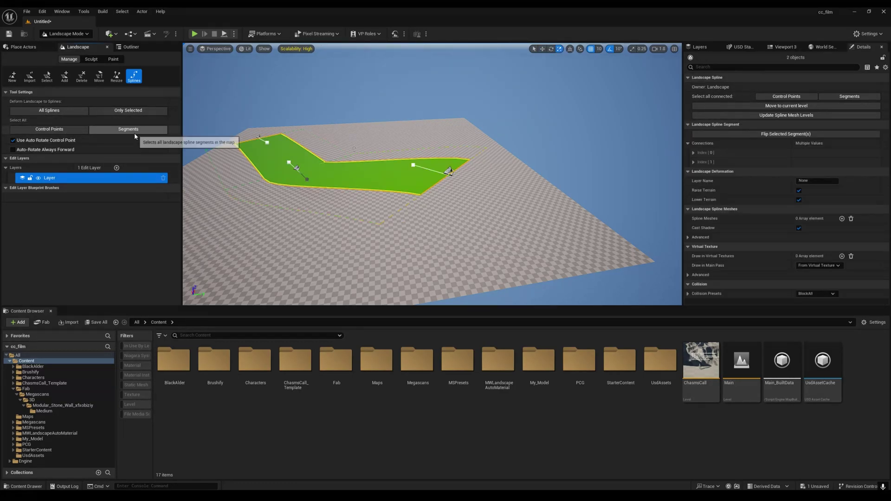
{"action": "left_click", "coordinate": [72, 113]}
{"action": "left_click", "coordinate": [353, 222]}
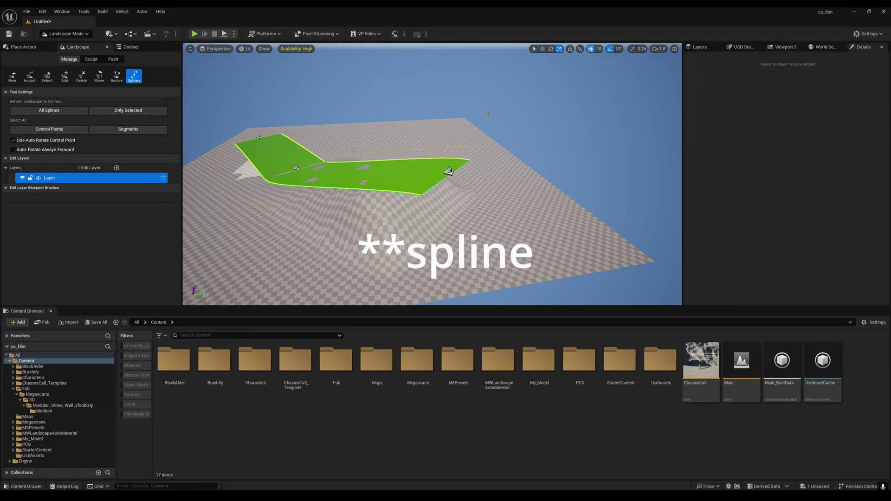
Move the raised first control point to about X 4500, Y 11039, away from the deformed hill.
{"action": "right_click_drag", "start_coordinate": [353, 222], "coordinate": [267, 171]}
{"action": "key", "text": "a"}
{"action": "key", "text": "d"}
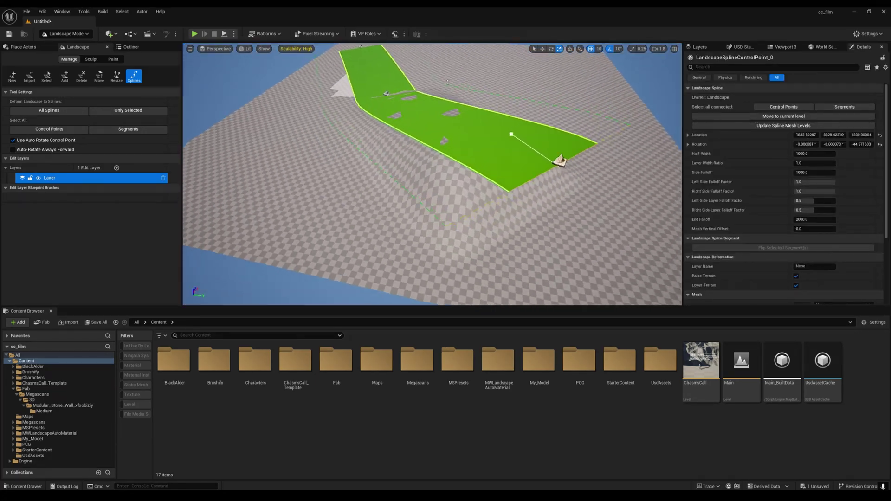
{"action": "right_click_drag", "start_coordinate": [549, 188], "coordinate": [527, 181]}
{"action": "key", "text": "w"}
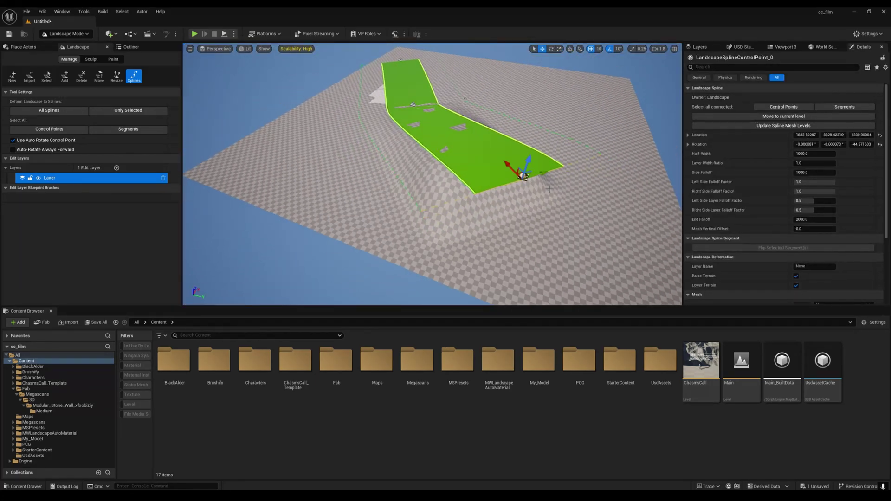
{"action": "left_click_drag", "start_coordinate": [532, 174], "coordinate": [661, 134]}
Rotate the raised control point to a yaw of about -64.57° and deform the landscape to all splines again.
{"action": "left_click", "coordinate": [480, 180]}
{"action": "key", "text": "d"}
{"action": "right_click_drag", "start_coordinate": [480, 180], "coordinate": [471, 172]}
{"action": "left_click", "coordinate": [537, 151]}
{"action": "key", "text": "e"}
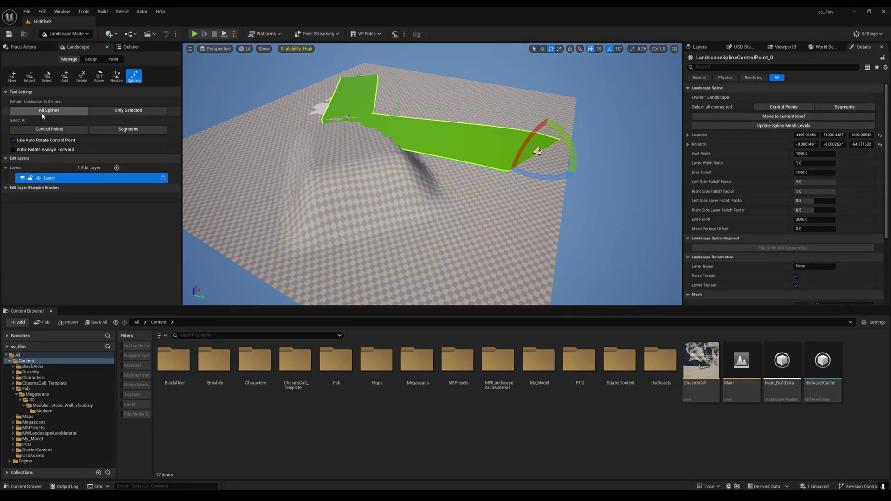
{"action": "left_click", "coordinate": [63, 114]}
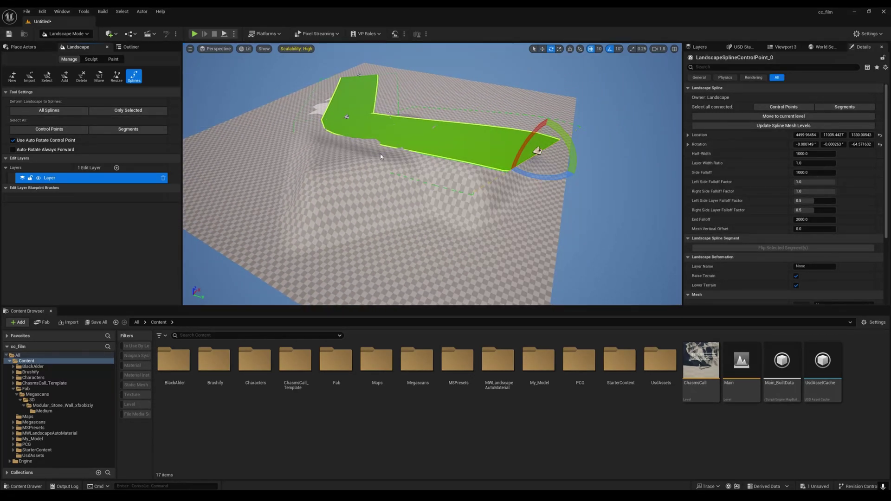
Move the raised end control point along its sideways axis back over the terrain and reapply the deformation for all splines.
{"action": "right_click_drag", "start_coordinate": [381, 154], "coordinate": [353, 218]}
{"action": "key", "text": "q"}
{"action": "key", "text": "w"}
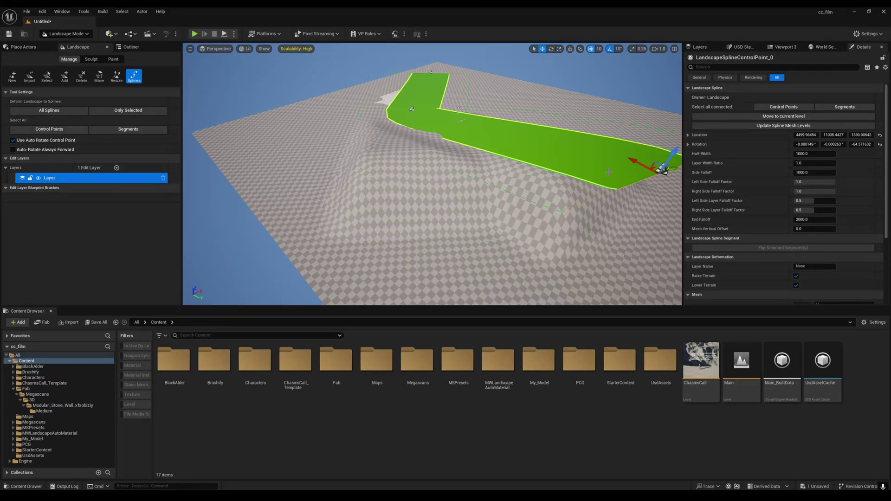
{"action": "right_click_drag", "start_coordinate": [394, 157], "coordinate": [362, 157]}
{"action": "key", "text": "d"}
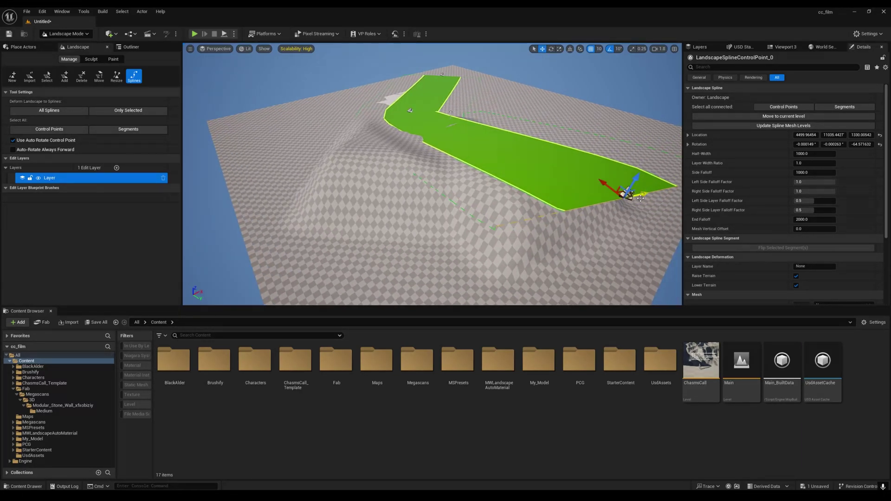
{"action": "left_click_drag", "start_coordinate": [641, 198], "coordinate": [505, 148]}
{"action": "right_click_drag", "start_coordinate": [584, 175], "coordinate": [578, 155]}
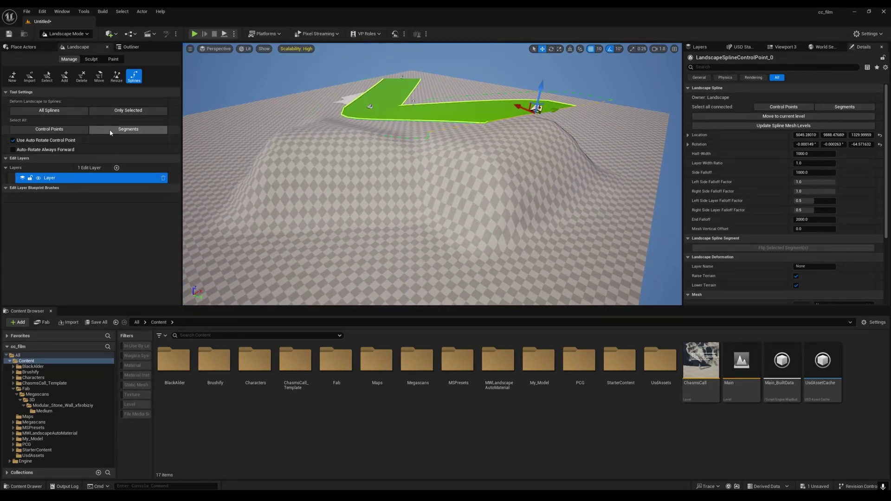
{"action": "left_click", "coordinate": [51, 110]}
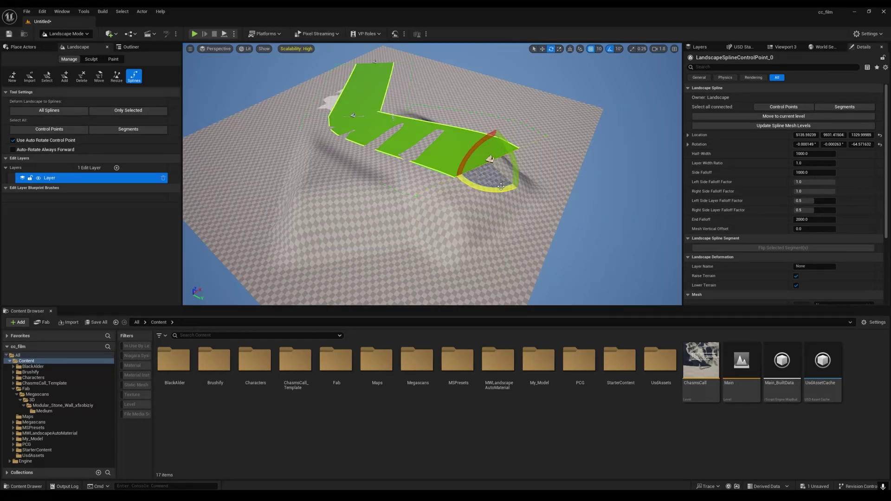
Rotate the raised end control point to a yaw of about -104.57°.
{"action": "left_click_drag", "start_coordinate": [487, 189], "coordinate": [467, 185]}
{"action": "left_click_drag", "start_coordinate": [454, 148], "coordinate": [453, 190]}
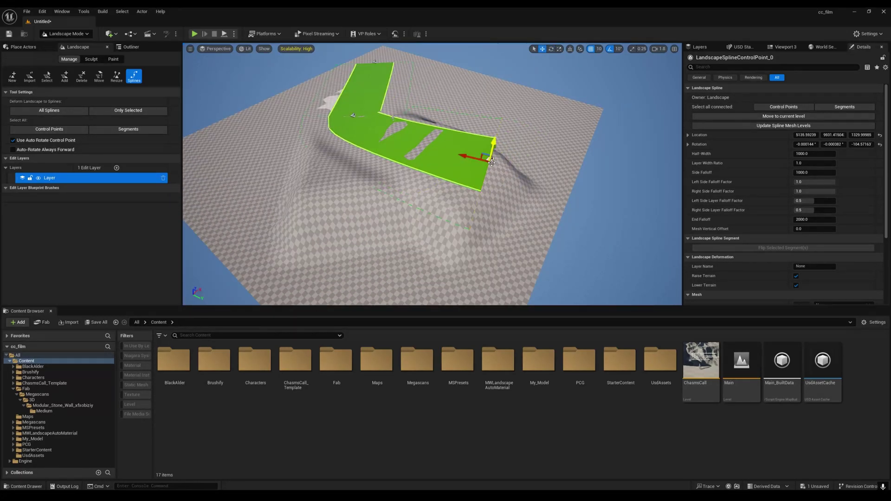
Move the raised end control point farther across the landscape and deform the terrain to all splines at its new position.
{"action": "right_click_drag", "start_coordinate": [492, 161], "coordinate": [510, 163]}
{"action": "left_click_drag", "start_coordinate": [453, 156], "coordinate": [529, 101]}
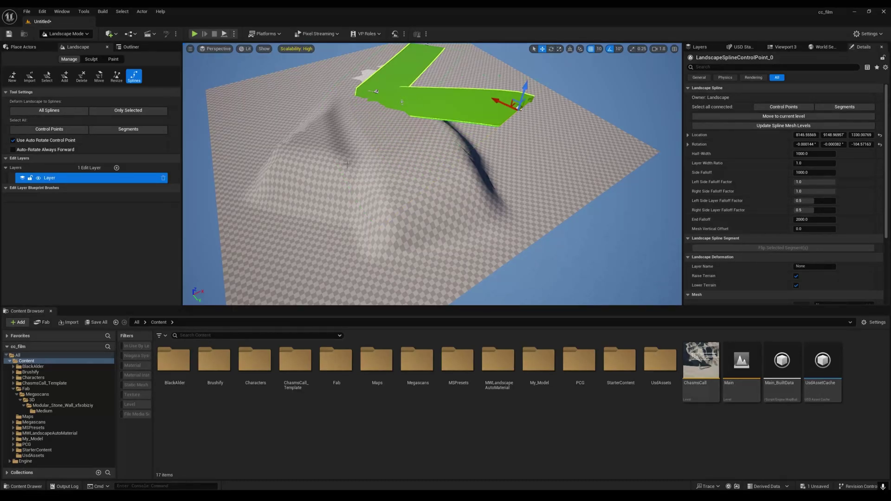
{"action": "left_click", "coordinate": [68, 113]}
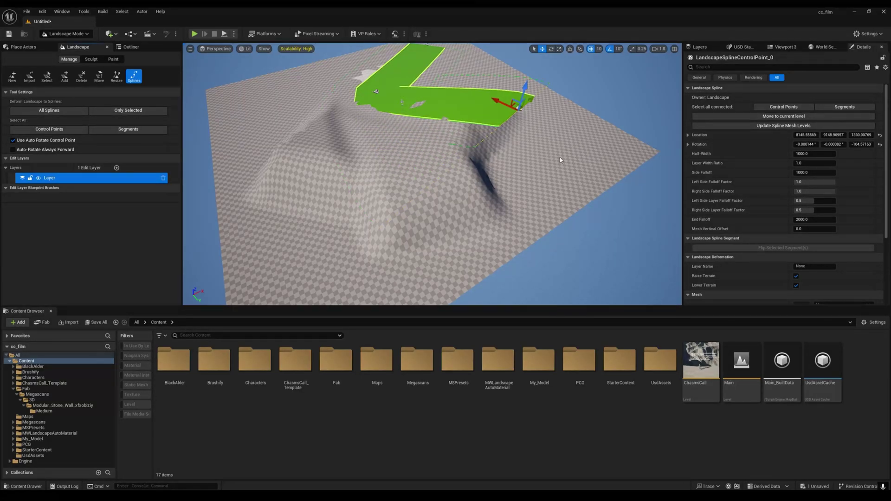
Move the raised end control point over the earlier hill, to about X 2997, Y 10487, Z 1680.
{"action": "right_click_drag", "start_coordinate": [560, 157], "coordinate": [487, 118]}
{"action": "right_click_drag", "start_coordinate": [478, 165], "coordinate": [481, 174]}
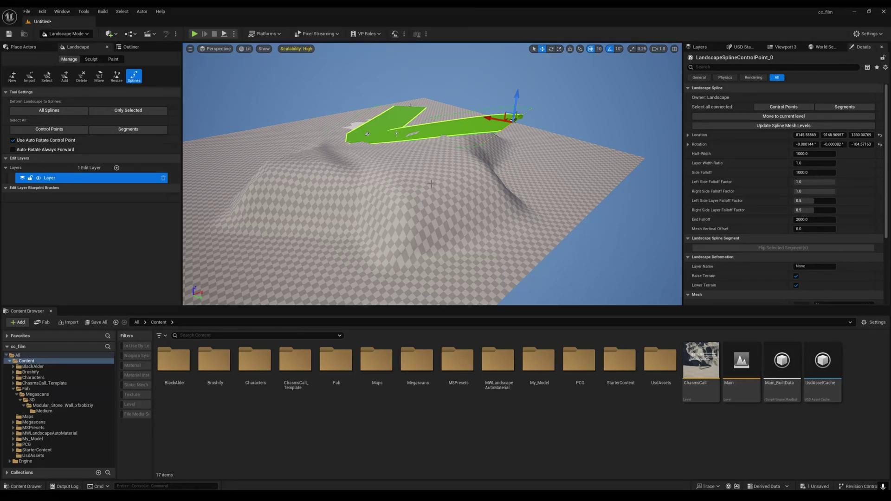
{"action": "right_click_drag", "start_coordinate": [464, 148], "coordinate": [461, 148]}
{"action": "left_click_drag", "start_coordinate": [527, 116], "coordinate": [395, 182]}
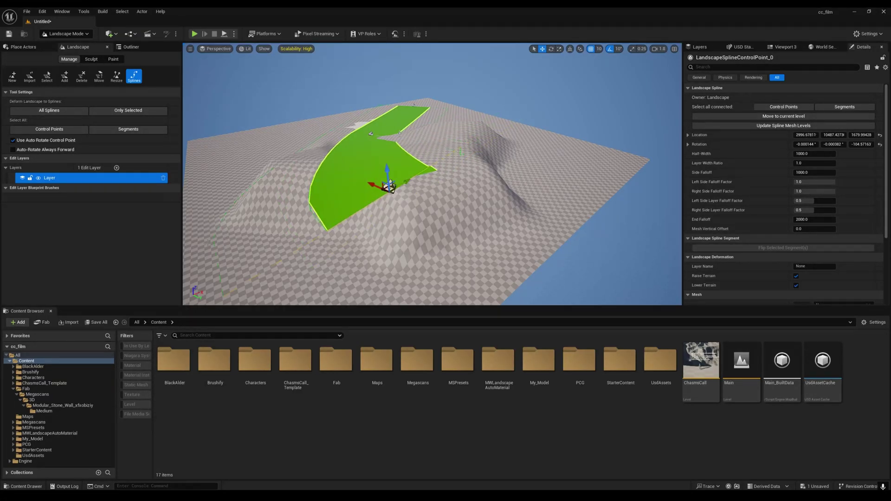
Undo the end control point's moves and the accumulated landscape deformations on the regular edit layer.
{"action": "key", "text": "ctrl+z"}
{"action": "key", "text": "ctrl+z"}
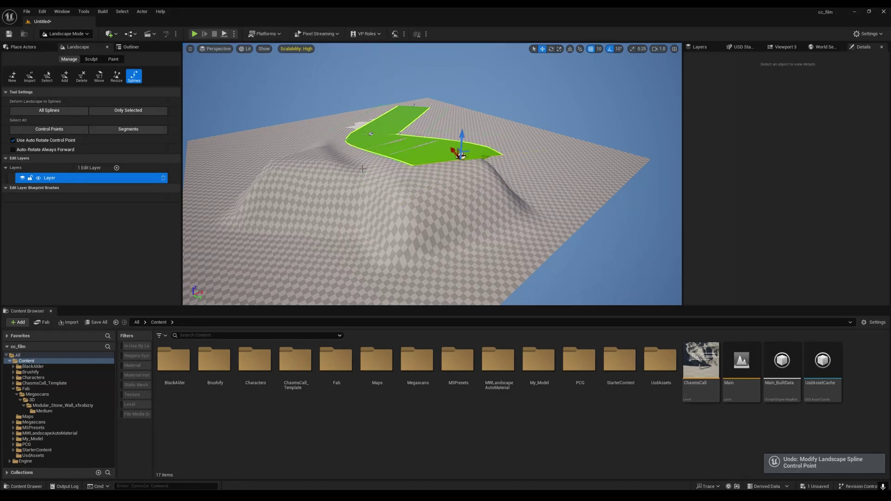
{"action": "key", "text": "ctrl+z"}
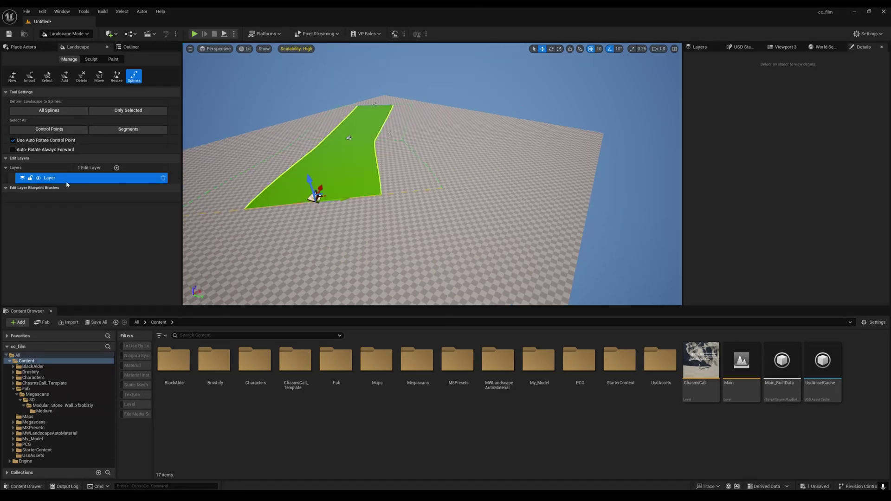
Add a new edit layer of the class Landscape Edit Layer Splines.
{"action": "left_click", "coordinate": [117, 168]}
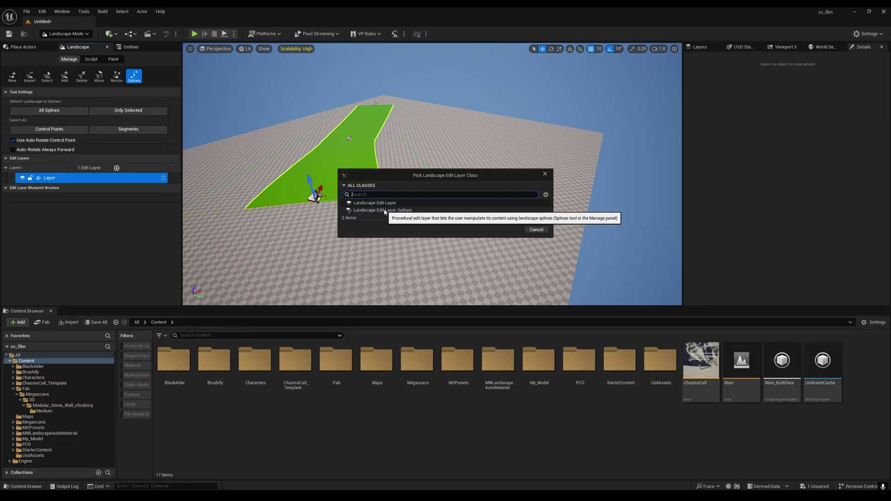
{"action": "left_click", "coordinate": [404, 211]}
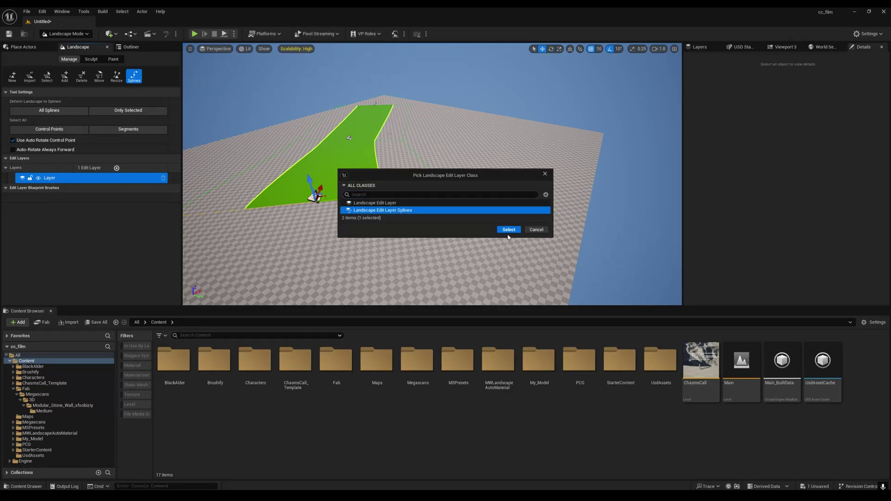
{"action": "left_click", "coordinate": [509, 232]}
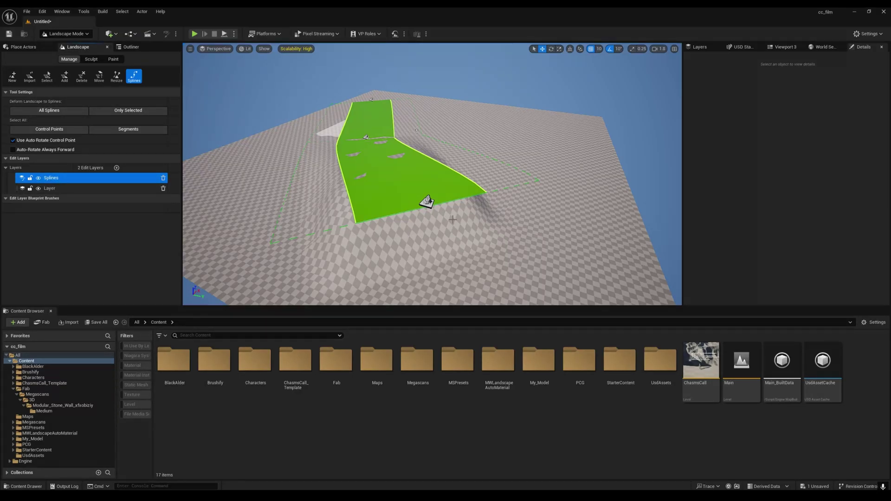
Hide the Splines edit layer and show it again, examining the terrain from several angles.
{"action": "left_click", "coordinate": [51, 189]}
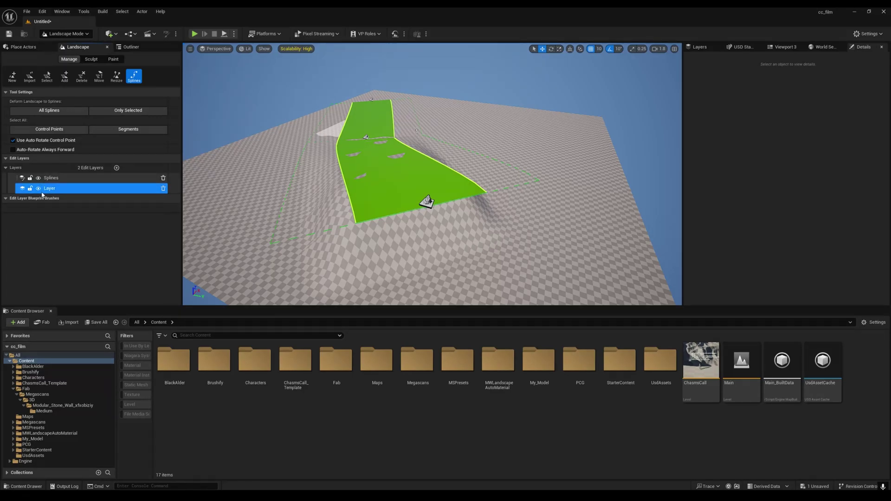
{"action": "left_click", "coordinate": [38, 178]}
{"action": "mouse_move", "coordinate": [372, 249]}
{"action": "right_mouse_down"}
{"action": "mouse_move", "coordinate": [381, 274]}
{"action": "mouse_move", "coordinate": [383, 246]}
{"action": "mouse_move", "coordinate": [358, 247]}
{"action": "mouse_move", "coordinate": [364, 235]}
{"action": "right_mouse_up"}
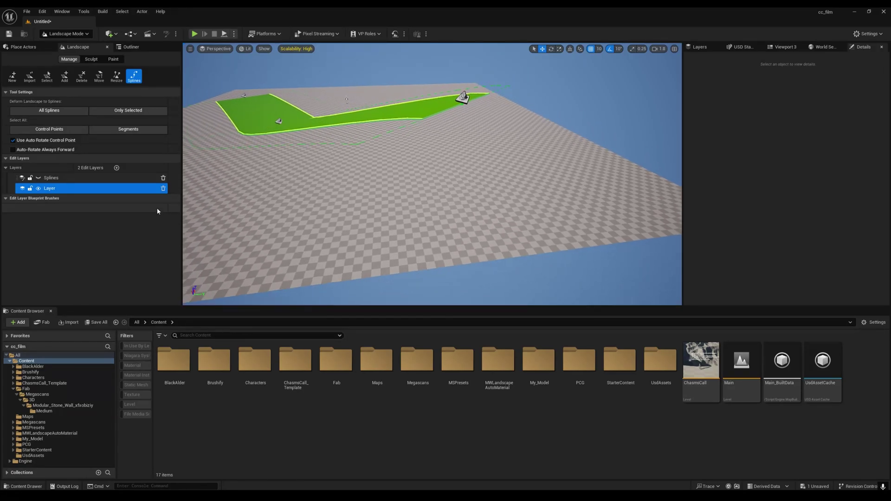
{"action": "left_click", "coordinate": [38, 178]}
{"action": "right_click_drag", "start_coordinate": [430, 195], "coordinate": [377, 215]}
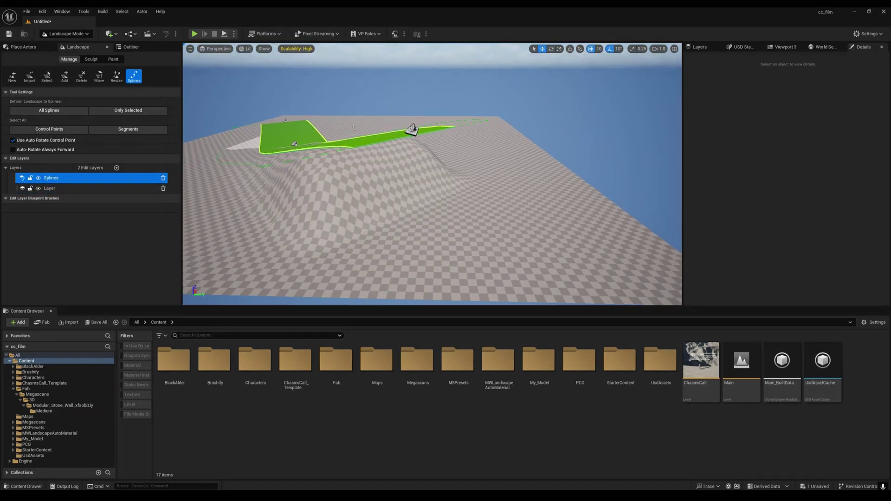
{"action": "right_click_drag", "start_coordinate": [441, 211], "coordinate": [391, 245]}
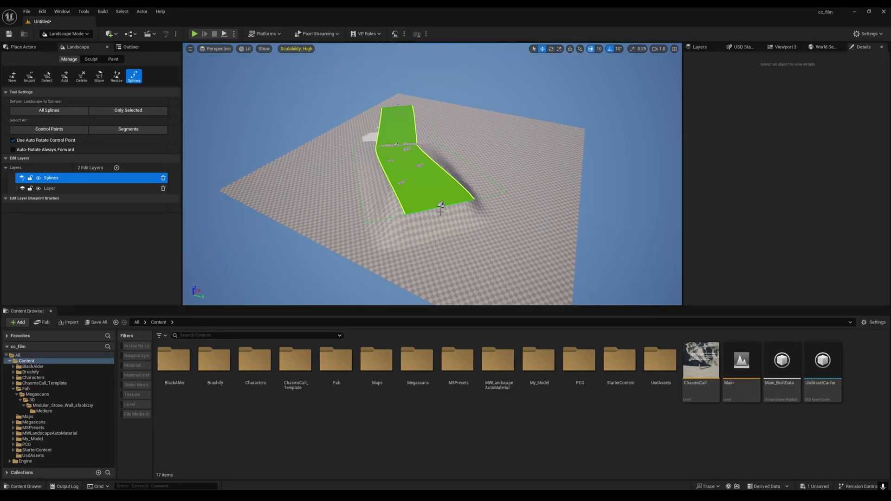
Move the spline's raised end control point across the landscape to about X 324, Y 6797.
{"action": "left_click", "coordinate": [441, 204]}
{"action": "left_click_drag", "start_coordinate": [465, 201], "coordinate": [587, 139]}
{"action": "right_click_drag", "start_coordinate": [550, 232], "coordinate": [478, 246]}
{"action": "left_click_drag", "start_coordinate": [540, 238], "coordinate": [361, 218]}
{"action": "right_click_drag", "start_coordinate": [492, 221], "coordinate": [562, 226]}
{"action": "right_click_drag", "start_coordinate": [446, 190], "coordinate": [470, 215]}
Lower the end control point below the landscape to about Z -2040.
{"action": "right_click_drag", "start_coordinate": [307, 161], "coordinate": [308, 146]}
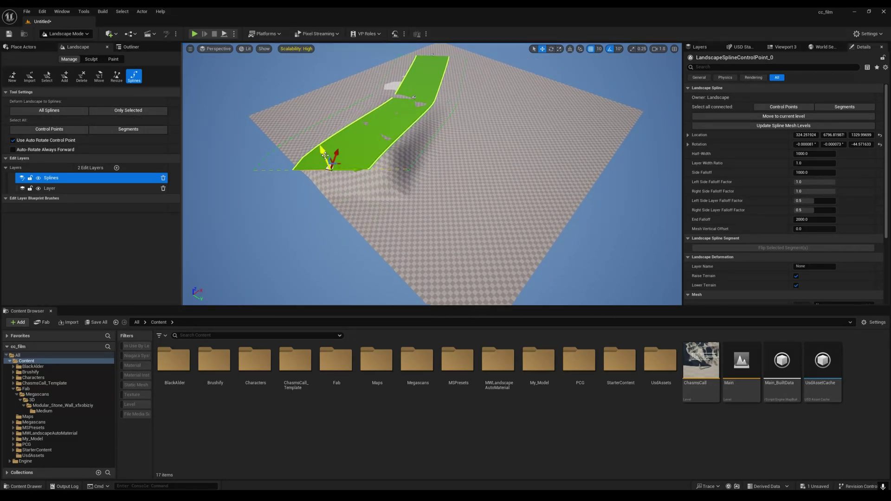
{"action": "right_click_drag", "start_coordinate": [362, 157], "coordinate": [370, 204]}
{"action": "left_click", "coordinate": [362, 157]}
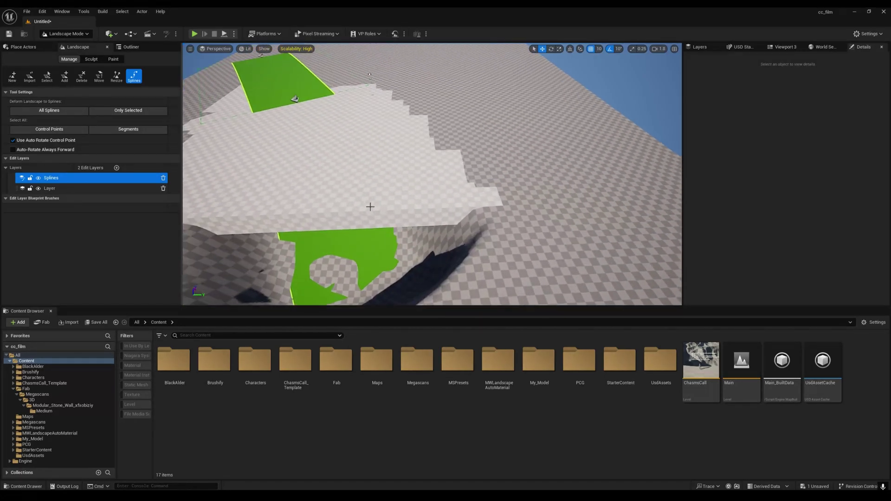
Delete the Floor mesh in Selection mode and return to Landscape mode.
{"action": "left_click", "coordinate": [75, 35]}
{"action": "left_click", "coordinate": [65, 43]}
{"action": "left_click", "coordinate": [359, 199]}
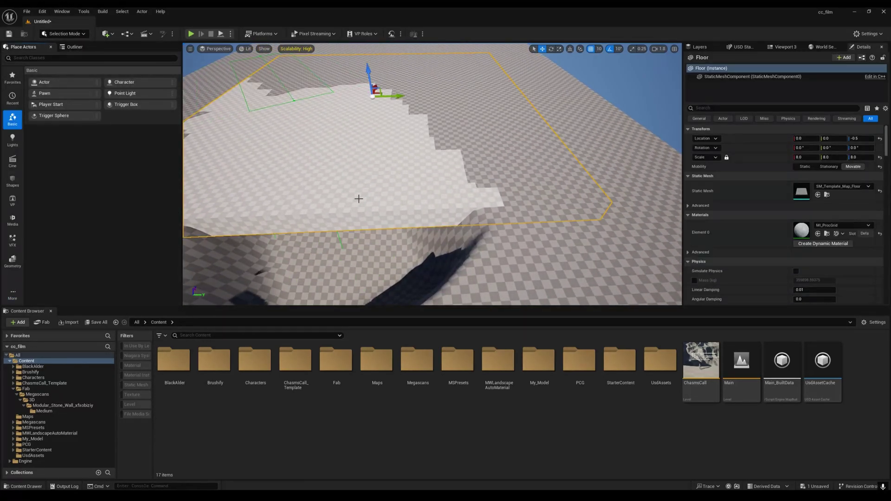
{"action": "key", "text": "Delete"}
{"action": "right_click_drag", "start_coordinate": [354, 200], "coordinate": [349, 214]}
{"action": "left_click", "coordinate": [74, 35]}
{"action": "left_click", "coordinate": [68, 53]}
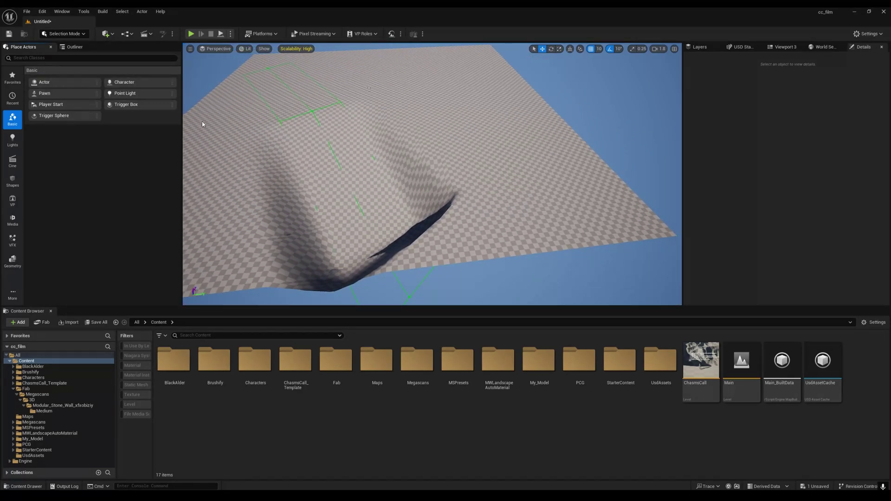
Move the lowered end control point outward beyond the landscape's edge, to about X -4228, Y 11281.
{"action": "left_click", "coordinate": [411, 296]}
{"action": "right_click_drag", "start_coordinate": [410, 295], "coordinate": [479, 228]}
{"action": "left_click_drag", "start_coordinate": [467, 232], "coordinate": [664, 238]}
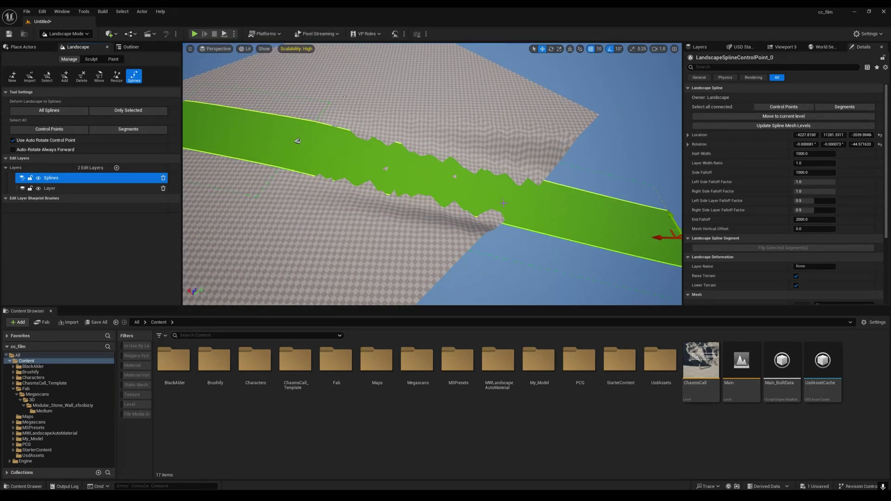
{"action": "right_click_drag", "start_coordinate": [664, 238], "coordinate": [594, 205]}
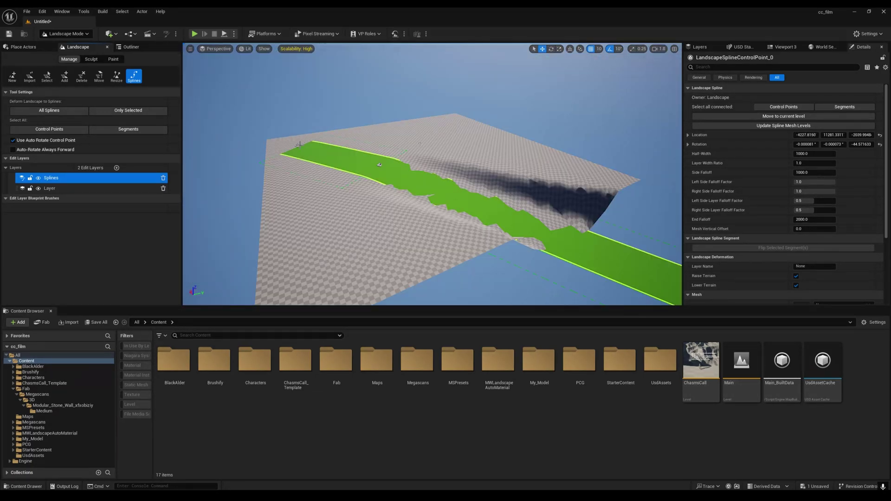
Lower the far end and middle control points below the terrain to carve a trench through the landscape.
{"action": "left_click_drag", "start_coordinate": [292, 125], "coordinate": [304, 169]}
{"action": "left_click_drag", "start_coordinate": [379, 151], "coordinate": [381, 193]}
{"action": "left_click", "coordinate": [403, 146]}
{"action": "right_click_drag", "start_coordinate": [402, 146], "coordinate": [367, 168]}
{"action": "right_click_drag", "start_coordinate": [420, 165], "coordinate": [398, 146]}
{"action": "key", "text": "w"}
{"action": "right_click_drag", "start_coordinate": [401, 230], "coordinate": [401, 227]}
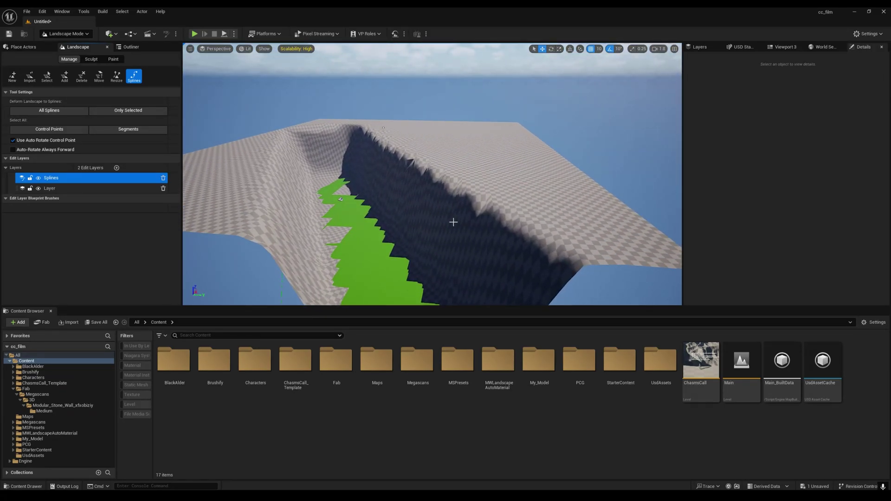
Undo the lowering and outward moves of the spline's control points.
{"action": "right_click_drag", "start_coordinate": [299, 180], "coordinate": [340, 204]}
{"action": "left_click", "coordinate": [301, 187]}
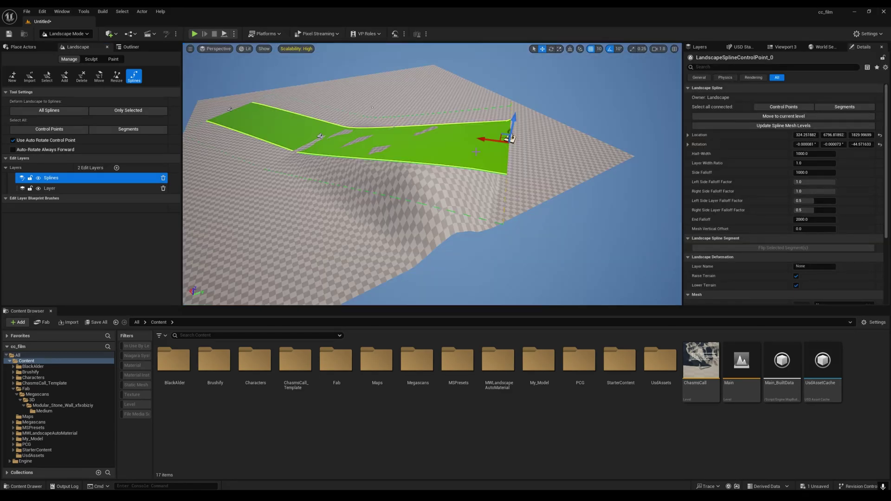
{"action": "mouse_move", "coordinate": [521, 160]}
{"action": "right_mouse_down"}
{"action": "mouse_move", "coordinate": [518, 188]}
{"action": "mouse_move", "coordinate": [508, 165]}
{"action": "right_mouse_up"}
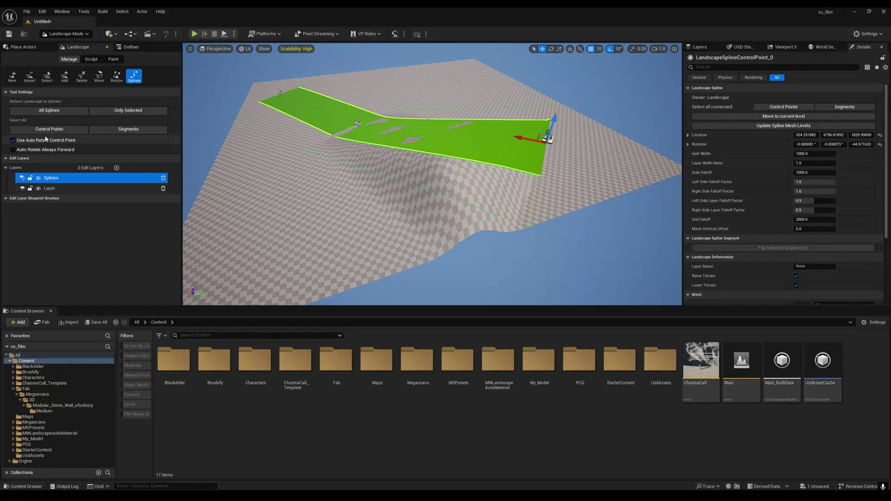
Branch a new spline segment from the middle control point to a new control point on the landscape.
{"action": "mouse_move", "coordinate": [372, 207]}
{"action": "right_mouse_down"}
{"action": "mouse_move", "coordinate": [326, 213]}
{"action": "mouse_move", "coordinate": [386, 206]}
{"action": "right_mouse_up"}
{"action": "key", "text": "w"}
{"action": "key", "text": "s"}
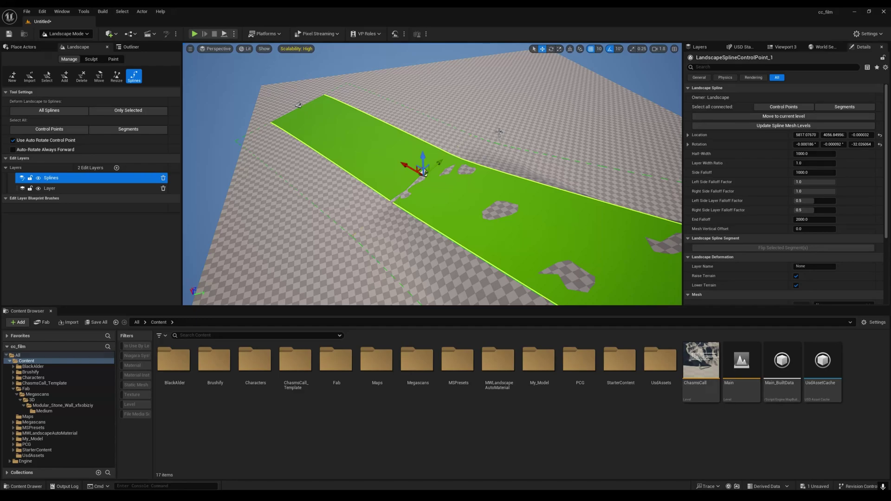
{"action": "left_click", "coordinate": [525, 69], "text": "ctrl"}
{"action": "key", "text": "a"}
{"action": "right_click_drag", "start_coordinate": [524, 69], "coordinate": [678, 73]}
{"action": "key", "text": "a"}
{"action": "scroll", "coordinate": [674, 72], "scroll_direction": "up", "scroll_amount": 3}
Raise the new branch's end control point to about Z 1300 and deselect it.
{"action": "left_click_drag", "start_coordinate": [348, 175], "coordinate": [364, 159]}
{"action": "right_click_drag", "start_coordinate": [364, 158], "coordinate": [413, 161]}
{"action": "key", "text": "a"}
{"action": "key", "text": "d"}
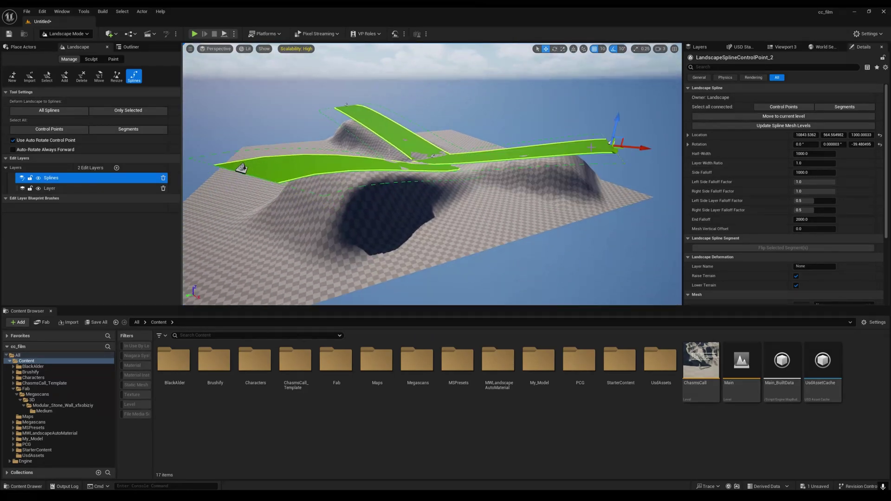
{"action": "key", "text": "Escape"}
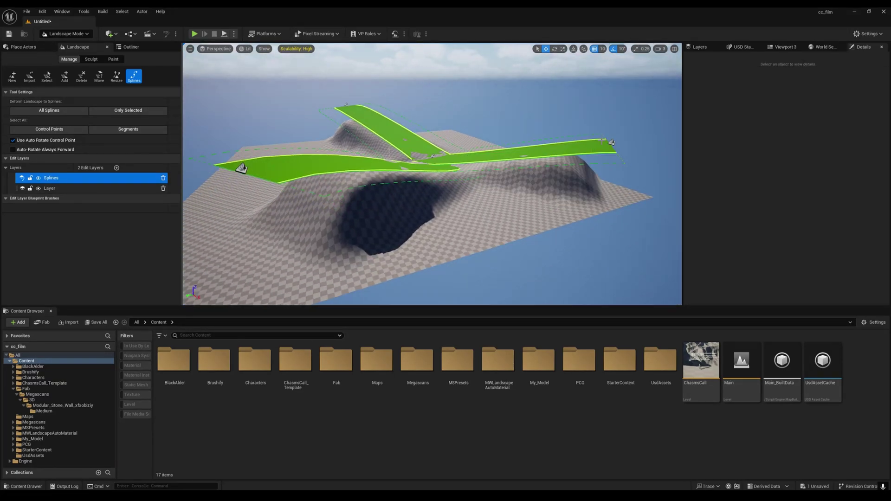
Lower the branch's end control point slightly and shift it sideways along the landscape.
{"action": "left_click", "coordinate": [611, 142]}
{"action": "left_click_drag", "start_coordinate": [612, 128], "coordinate": [612, 140]}
{"action": "key", "text": "d"}
{"action": "right_click_drag", "start_coordinate": [604, 153], "coordinate": [543, 164]}
{"action": "left_click_drag", "start_coordinate": [533, 179], "coordinate": [380, 166]}
{"action": "key", "text": "a"}
Pull the branch's end control point out past the landscape's edge, to about X 14068, Y 4641, Z 1080.
{"action": "right_click_drag", "start_coordinate": [381, 166], "coordinate": [432, 209]}
{"action": "key", "text": "e"}
{"action": "key", "text": "w"}
{"action": "left_click_drag", "start_coordinate": [464, 225], "coordinate": [433, 298]}
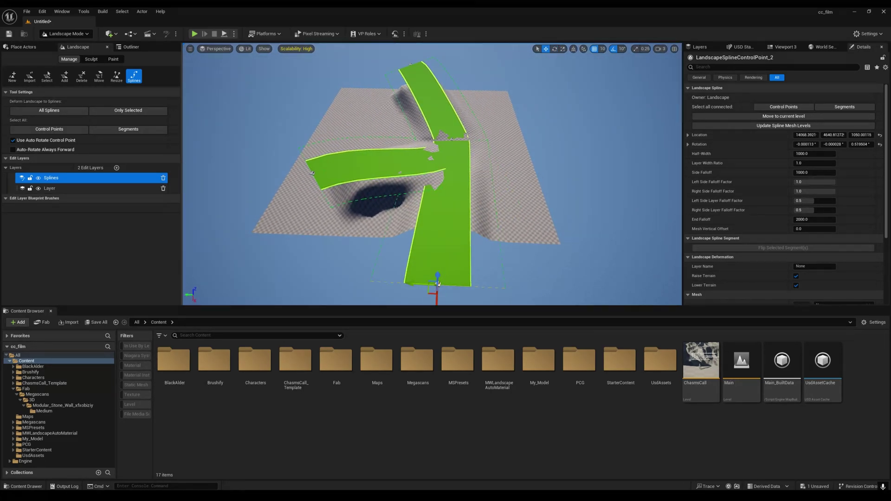
{"action": "right_click_drag", "start_coordinate": [433, 298], "coordinate": [473, 297]}
{"action": "key", "text": "a"}
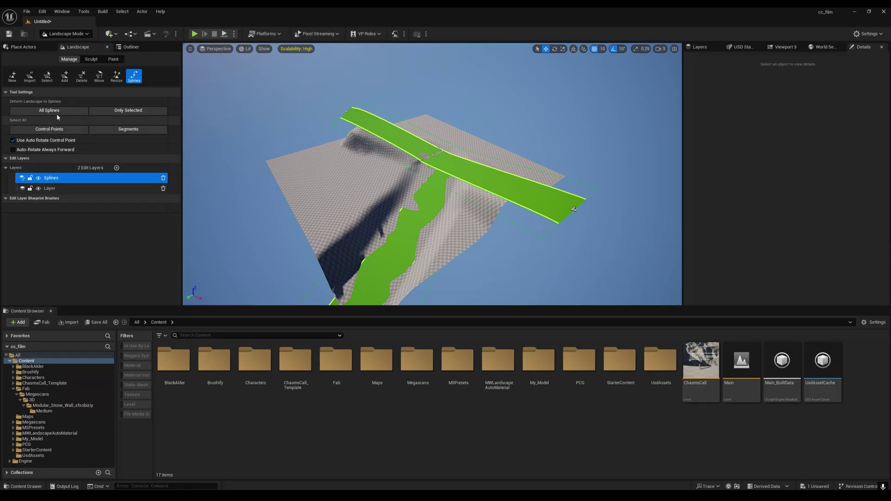
Add one spline mesh entry to all spline segments and turn off Cast Shadow.
{"action": "left_click", "coordinate": [117, 132]}
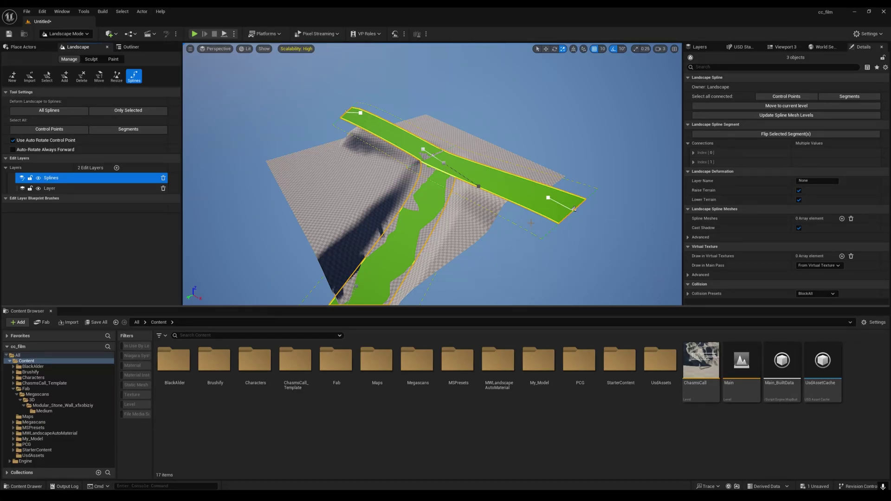
{"action": "left_click", "coordinate": [785, 99]}
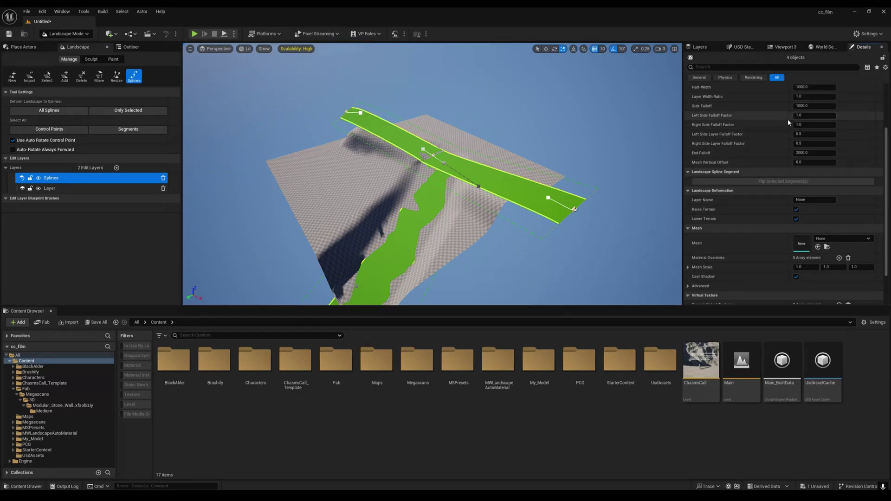
{"action": "scroll", "coordinate": [818, 233], "scroll_direction": "up", "scroll_amount": 5}
{"action": "left_click", "coordinate": [850, 97]}
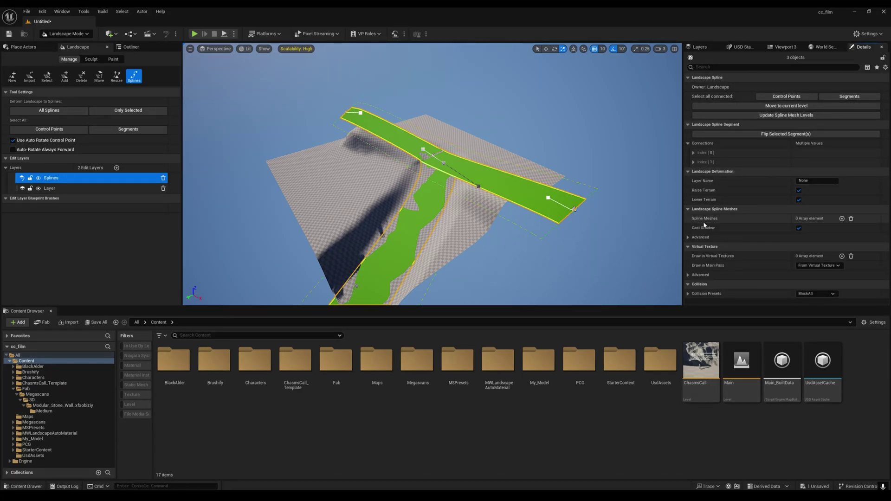
{"action": "left_click", "coordinate": [842, 219]}
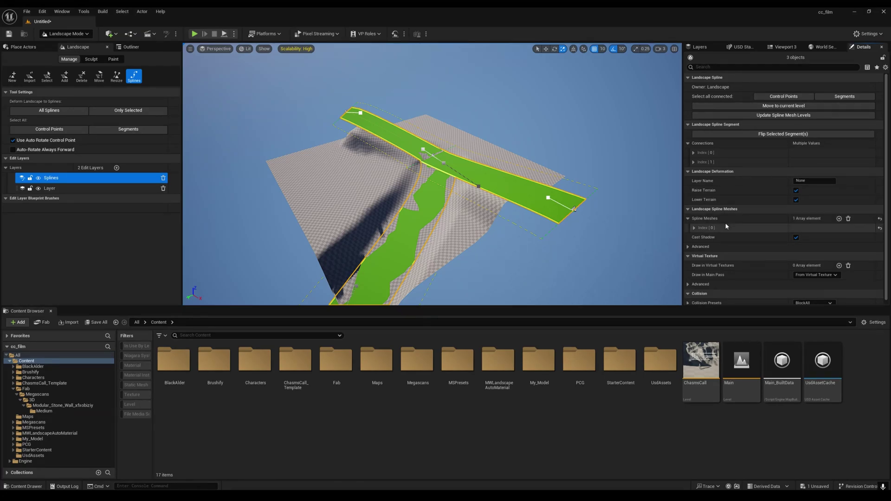
{"action": "left_click", "coordinate": [797, 238]}
{"action": "left_click", "coordinate": [694, 228]}
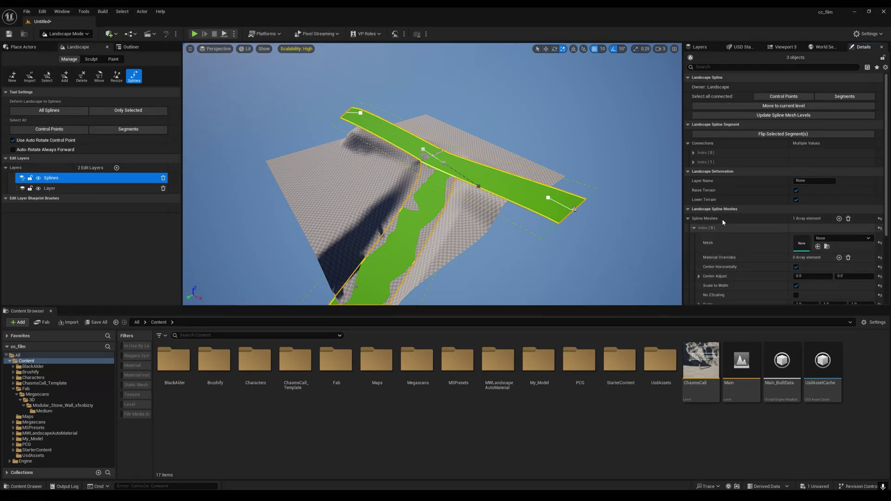
{"action": "scroll", "coordinate": [710, 218], "scroll_direction": "down", "scroll_amount": 4}
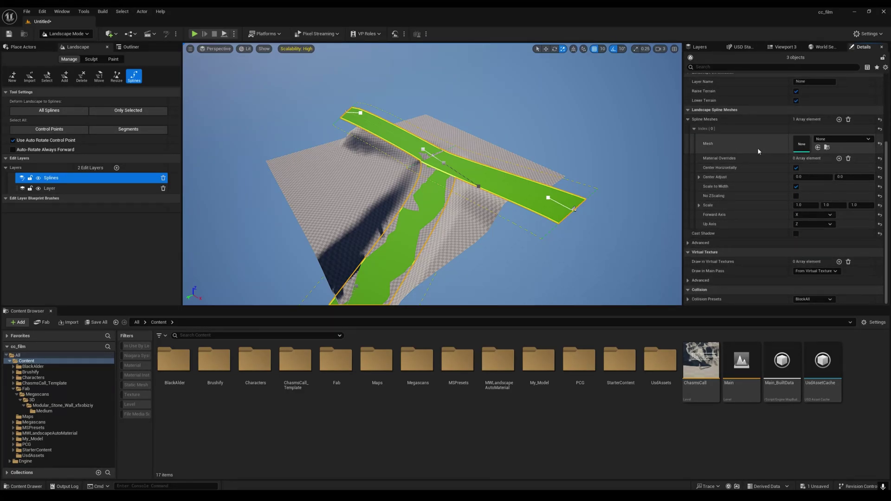
Assign the static mesh "road" to the spline mesh entry of all segments.
{"action": "left_click", "coordinate": [824, 140]}
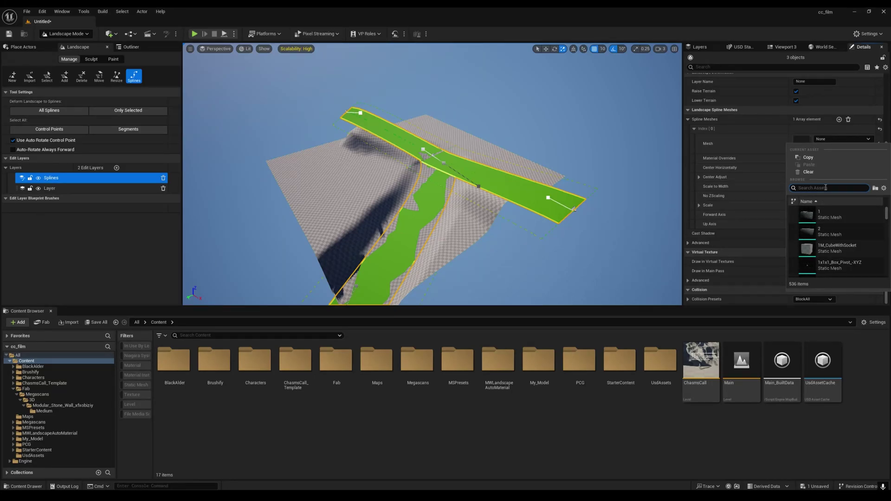
{"action": "type", "text": "road"}
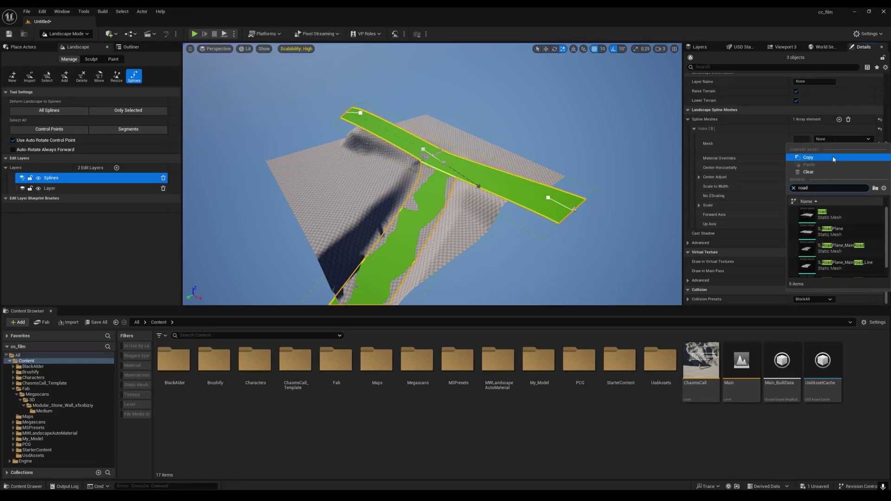
{"action": "left_click", "coordinate": [843, 222]}
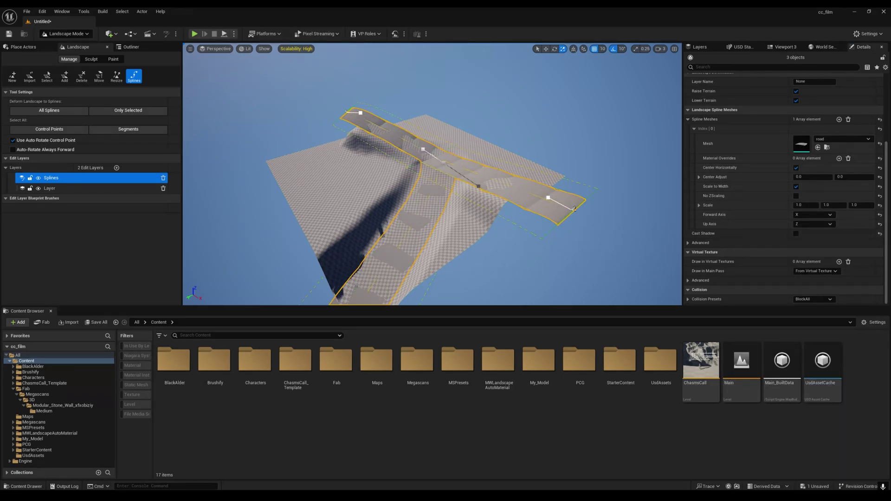
Add one material override to the road mesh of the branch segment crossing the landscape's edge and assign the M_Rock material.
{"action": "left_click", "coordinate": [539, 260]}
{"action": "key", "text": "w"}
{"action": "right_click_drag", "start_coordinate": [539, 260], "coordinate": [604, 214]}
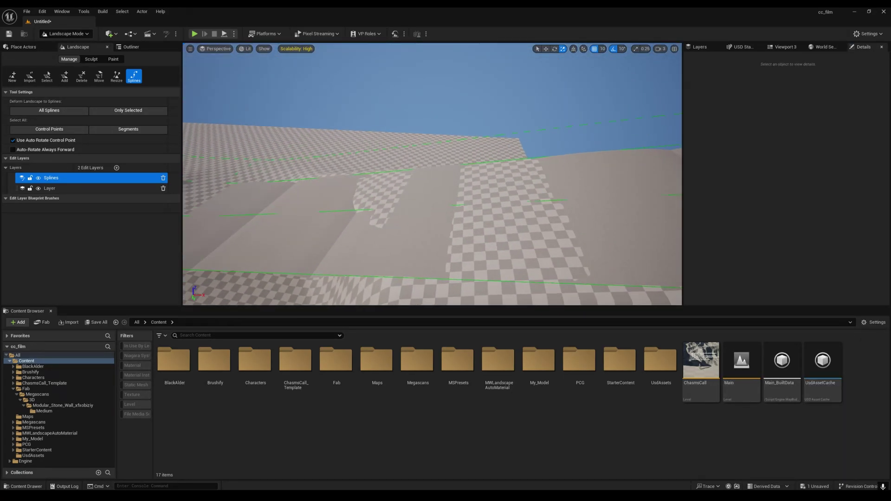
{"action": "right_click_drag", "start_coordinate": [479, 195], "coordinate": [520, 218]}
{"action": "left_click", "coordinate": [480, 195]}
{"action": "key", "text": "s"}
{"action": "scroll", "coordinate": [808, 277], "scroll_direction": "down", "scroll_amount": 3}
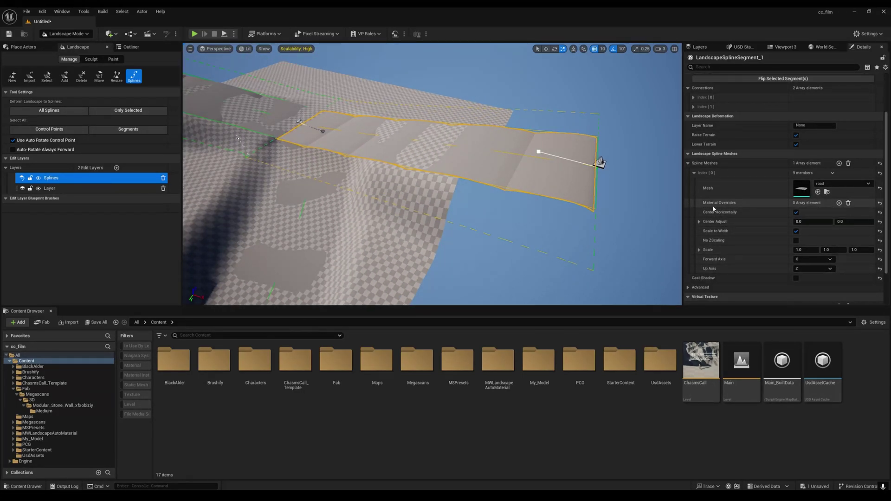
{"action": "left_click", "coordinate": [839, 203]}
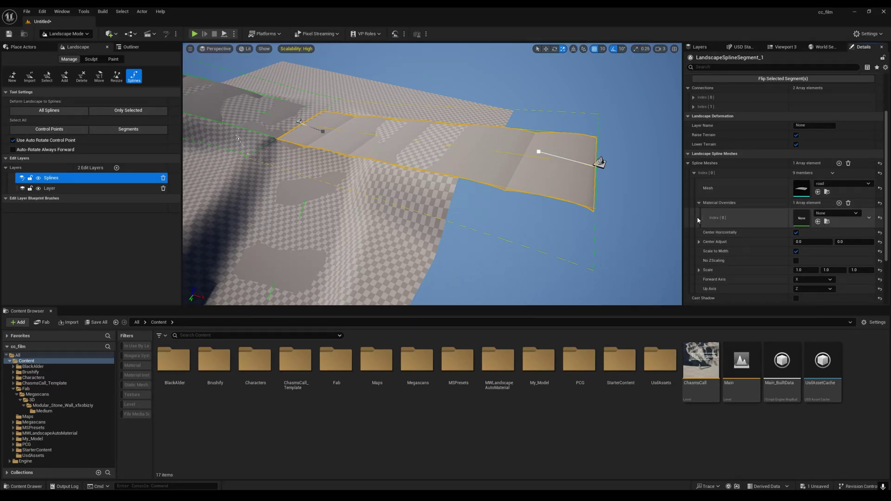
{"action": "left_click", "coordinate": [832, 214]}
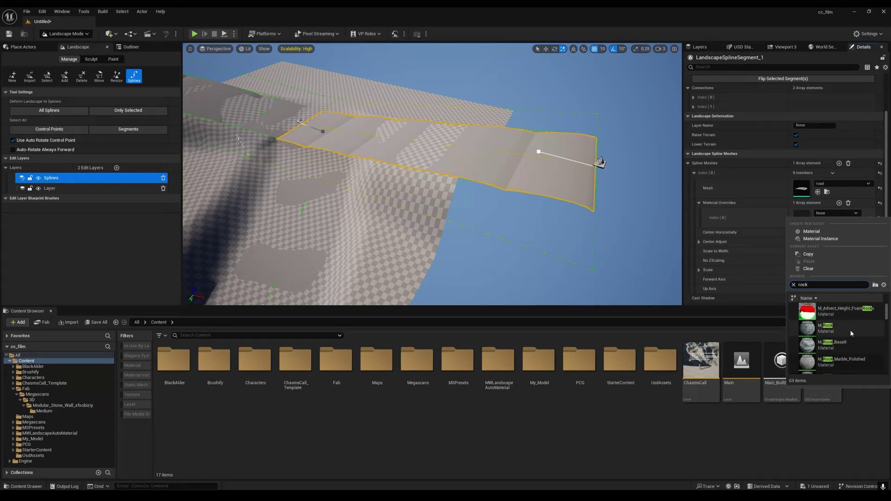
{"action": "left_click", "coordinate": [828, 328]}
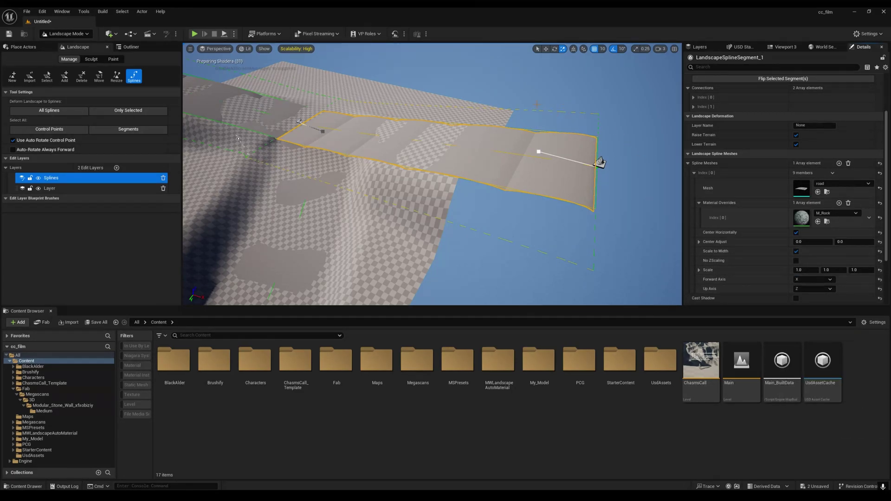
{"action": "left_click", "coordinate": [596, 124]}
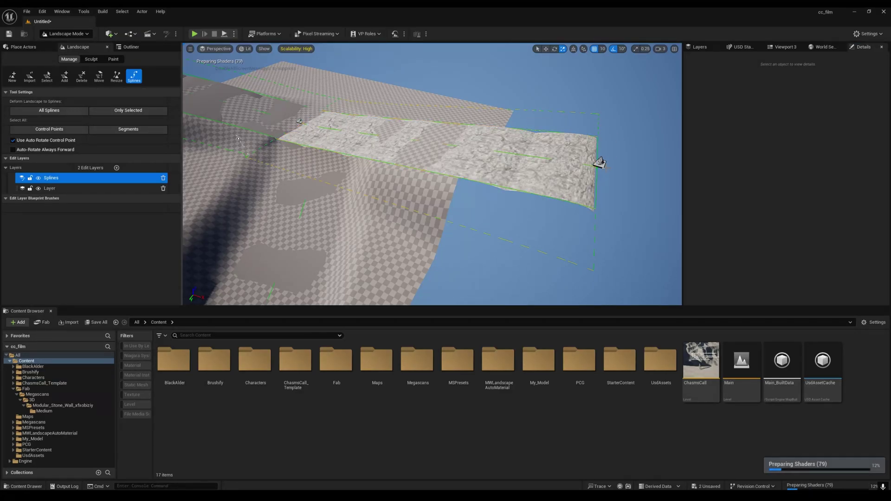
Select all spline segments and set the second Center Adjust value of their road mesh to 10.0.
{"action": "right_click_drag", "start_coordinate": [597, 123], "coordinate": [518, 170]}
{"action": "scroll", "coordinate": [468, 147], "scroll_direction": "down", "scroll_amount": 3}
{"action": "key", "text": "w"}
{"action": "scroll", "coordinate": [464, 169], "scroll_direction": "up", "scroll_amount": 3}
{"action": "key", "text": "s"}
{"action": "key", "text": "s"}
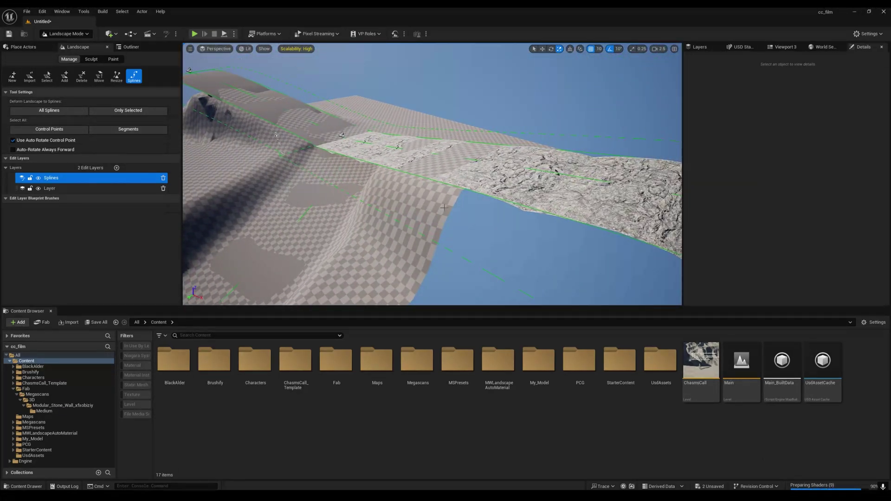
{"action": "right_click_drag", "start_coordinate": [444, 207], "coordinate": [479, 195]}
{"action": "left_click", "coordinate": [247, 178]}
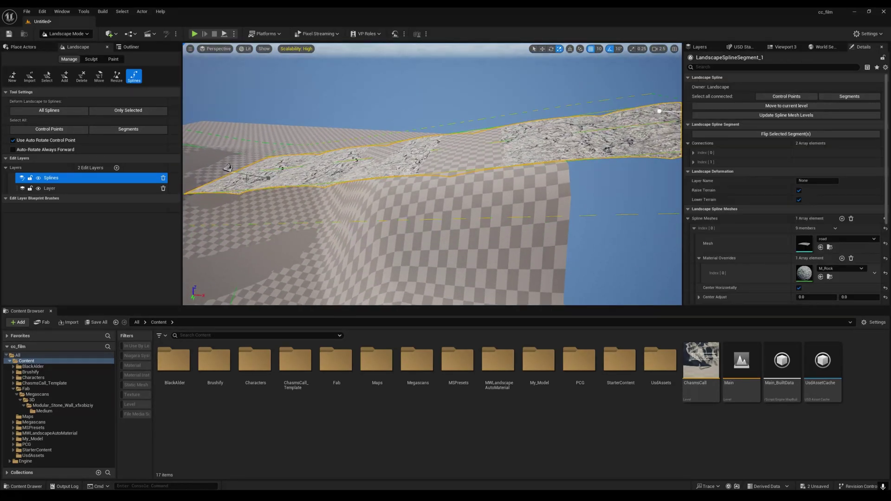
{"action": "left_click", "coordinate": [128, 129]}
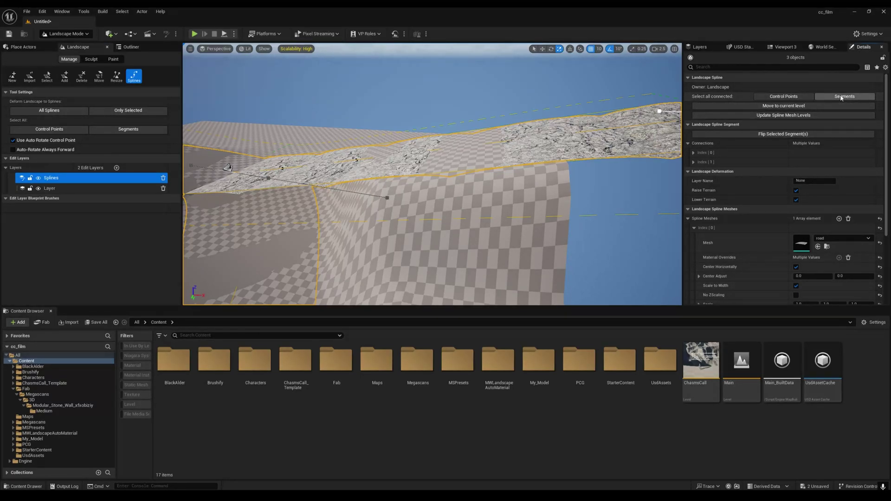
{"action": "scroll", "coordinate": [812, 229], "scroll_direction": "down", "scroll_amount": 3}
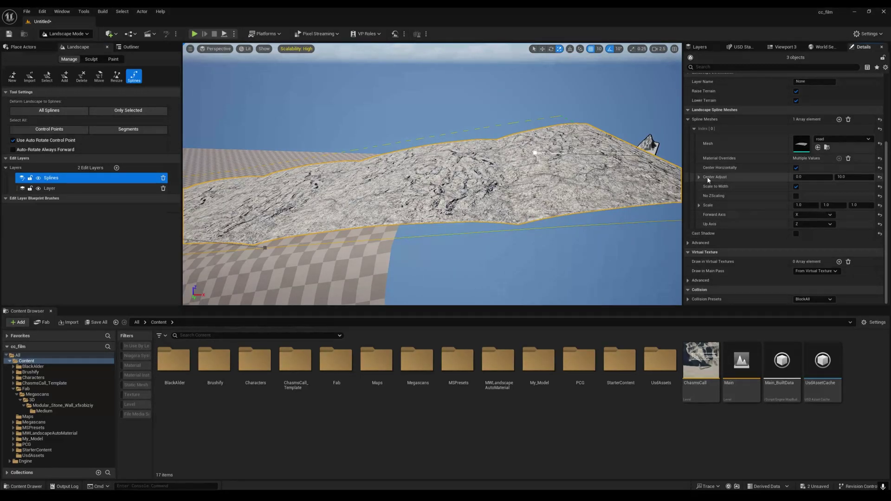
{"action": "right_click_drag", "start_coordinate": [656, 198], "coordinate": [645, 190]}
{"action": "right_click_drag", "start_coordinate": [494, 149], "coordinate": [459, 177]}
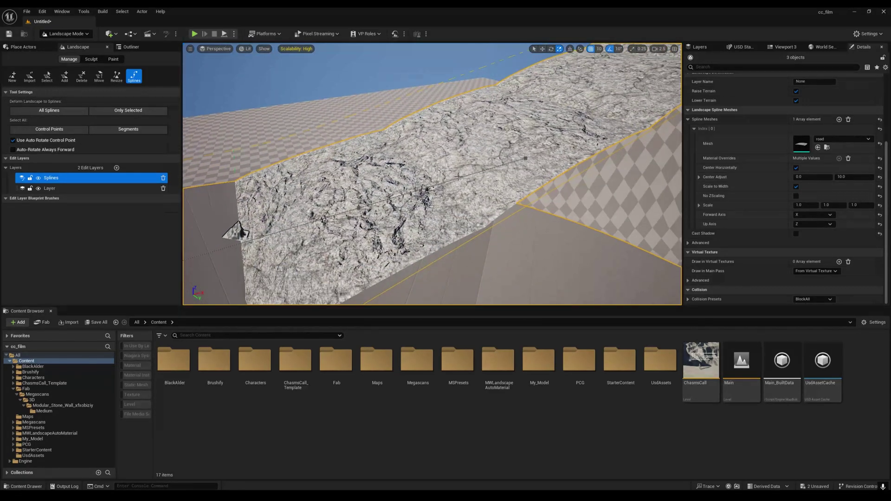
Set the Forward Axis of the road mesh to Y for all selected segments.
{"action": "right_click_drag", "start_coordinate": [455, 144], "coordinate": [446, 146]}
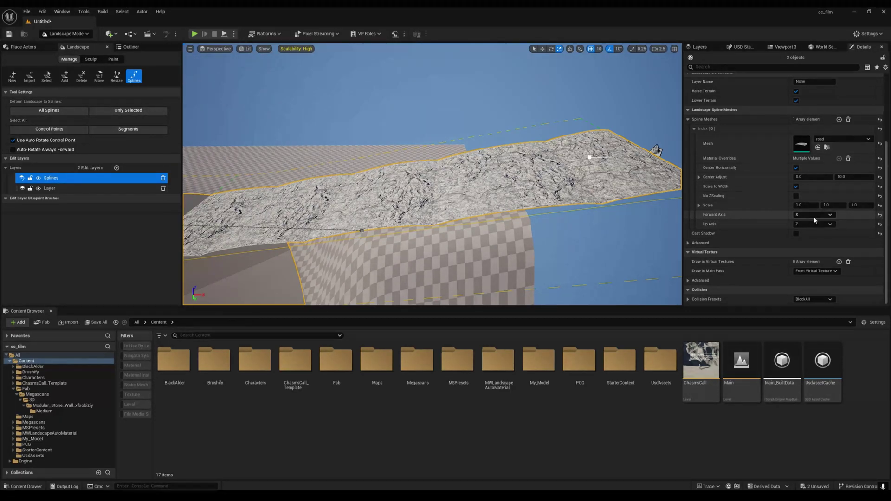
{"action": "left_click", "coordinate": [808, 229]}
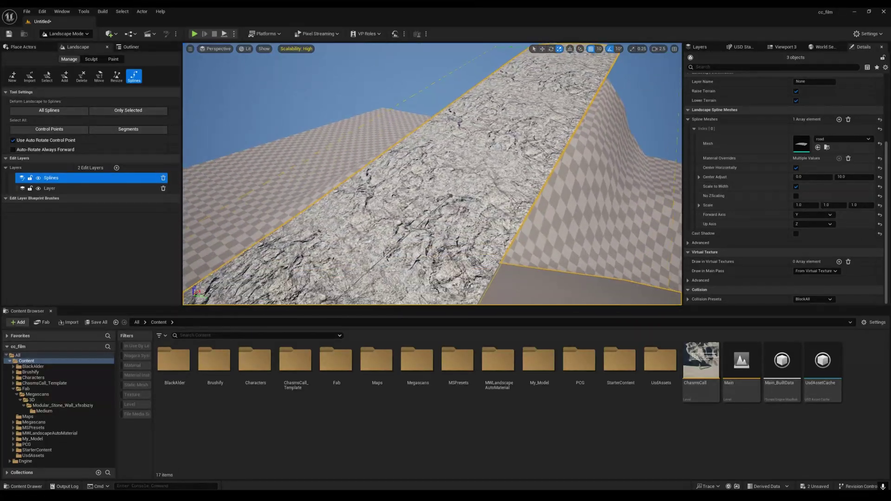
{"action": "right_click_drag", "start_coordinate": [515, 186], "coordinate": [483, 198]}
{"action": "left_click", "coordinate": [514, 185]}
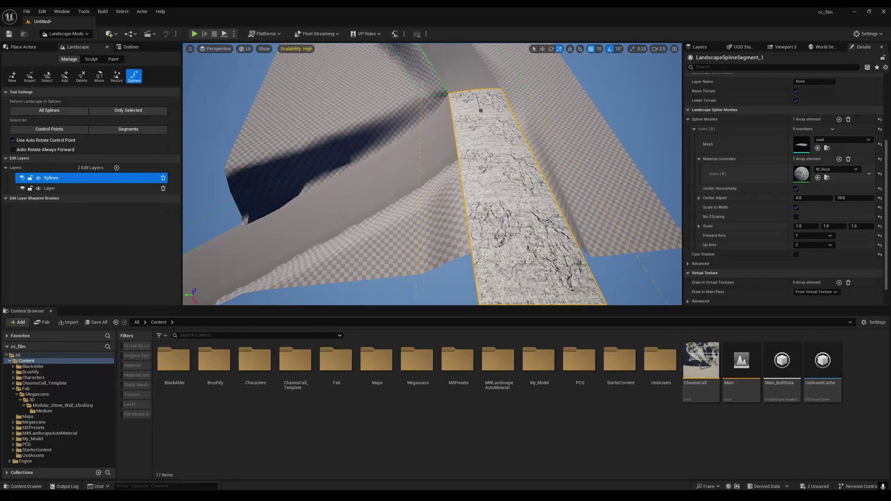
Select the two segments without a material, add one material override to their road mesh and assign M_Rock.
{"action": "left_click", "coordinate": [381, 190]}
{"action": "right_click_drag", "start_coordinate": [381, 190], "coordinate": [297, 200]}
{"action": "right_click_drag", "start_coordinate": [400, 171], "coordinate": [446, 135]}
{"action": "left_click", "coordinate": [506, 116]}
{"action": "right_click_drag", "start_coordinate": [506, 116], "coordinate": [548, 125]}
{"action": "left_click", "coordinate": [464, 246], "text": "shift"}
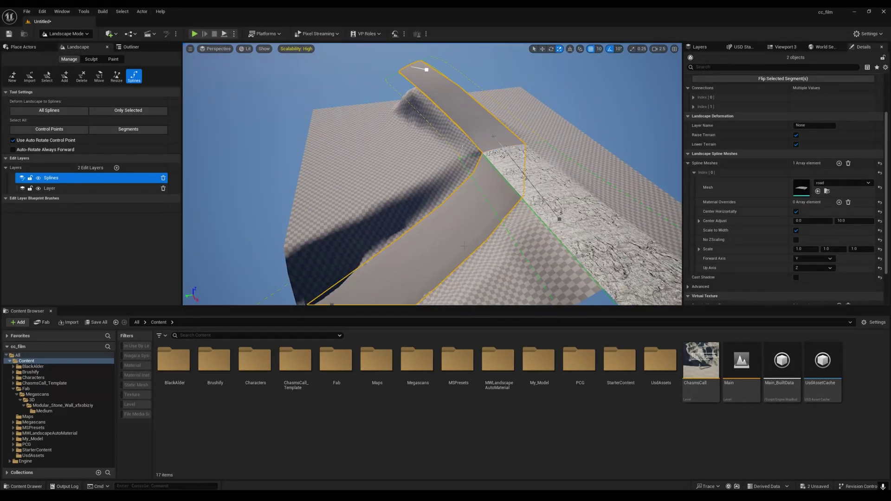
{"action": "left_click", "coordinate": [839, 202]}
{"action": "left_click", "coordinate": [837, 215]}
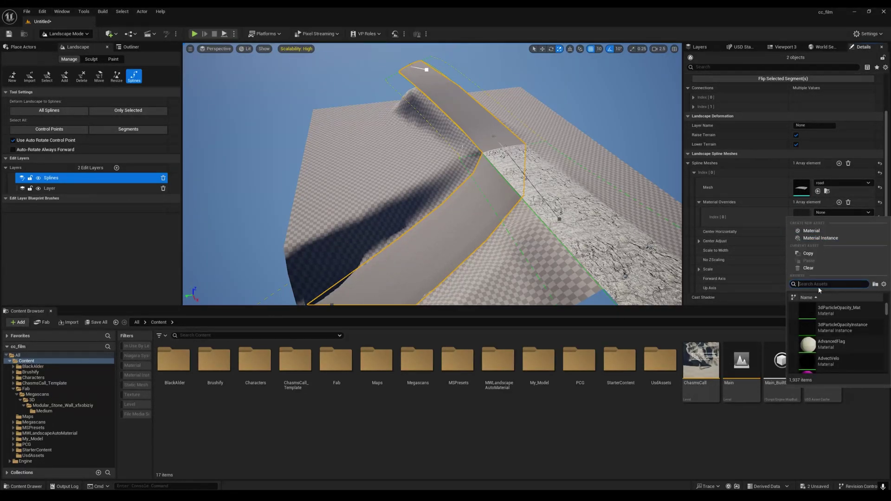
{"action": "type", "text": "rock"}
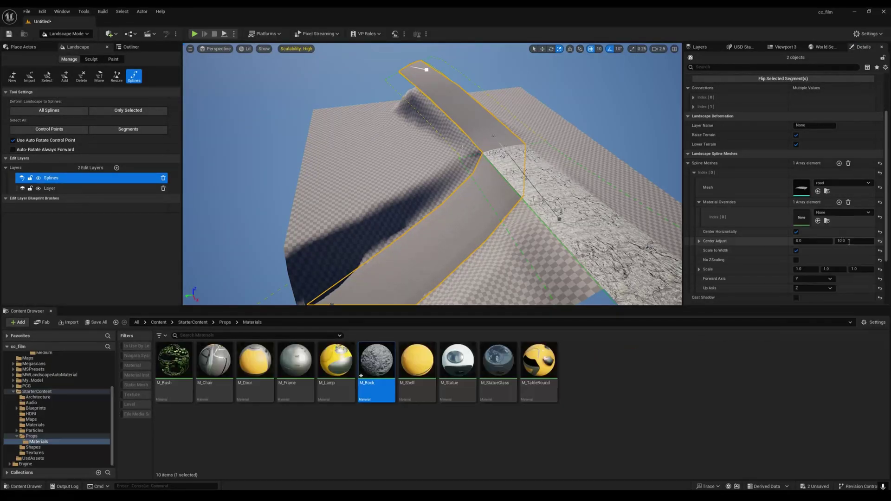
{"action": "left_click", "coordinate": [818, 221]}
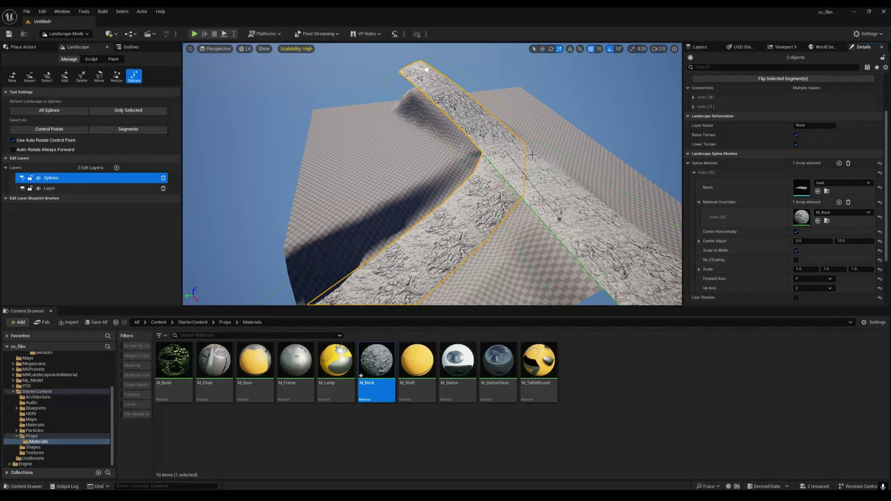
Add a fourth road branch from the central junction control point out past the landscape's edge.
{"action": "right_click_drag", "start_coordinate": [575, 195], "coordinate": [513, 214]}
{"action": "key", "text": "w"}
{"action": "key", "text": "s"}
{"action": "key", "text": "s"}
{"action": "left_click", "coordinate": [562, 204]}
{"action": "key", "text": "d"}
{"action": "key", "text": "s"}
{"action": "left_click", "coordinate": [516, 200]}
{"action": "right_click_drag", "start_coordinate": [432, 167], "coordinate": [400, 222]}
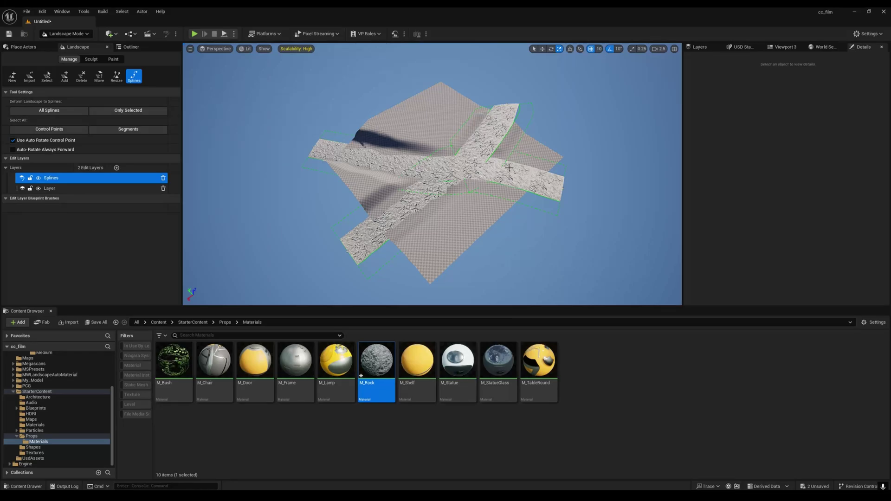
Sculpt several steep hills beside the roads on the base edit layer named Layer.
{"action": "key", "text": "w"}
{"action": "right_click_drag", "start_coordinate": [510, 168], "coordinate": [505, 134]}
{"action": "left_click", "coordinate": [91, 59]}
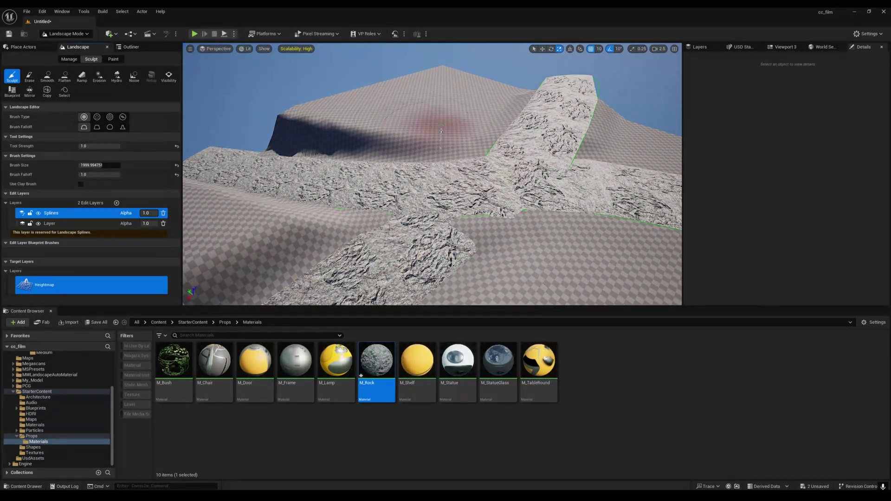
{"action": "left_click", "coordinate": [50, 225]}
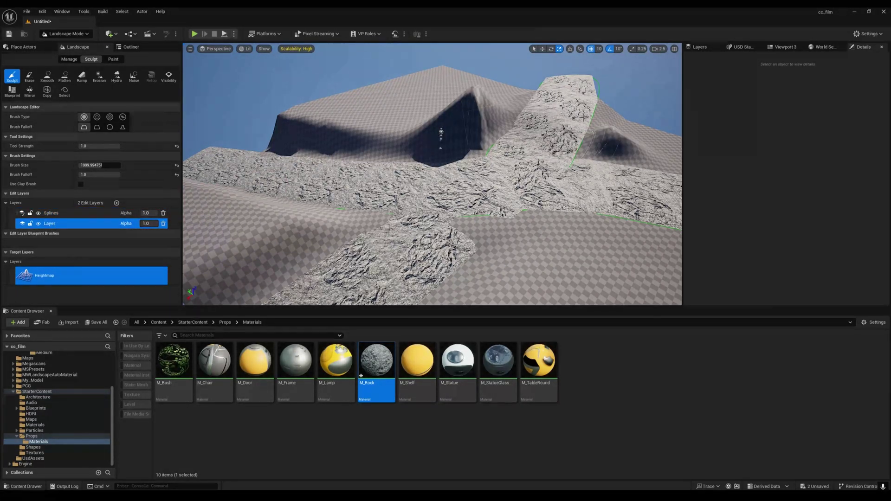
{"action": "key", "text": "d"}
{"action": "right_click_drag", "start_coordinate": [567, 115], "coordinate": [515, 133]}
{"action": "left_click", "coordinate": [559, 148]}
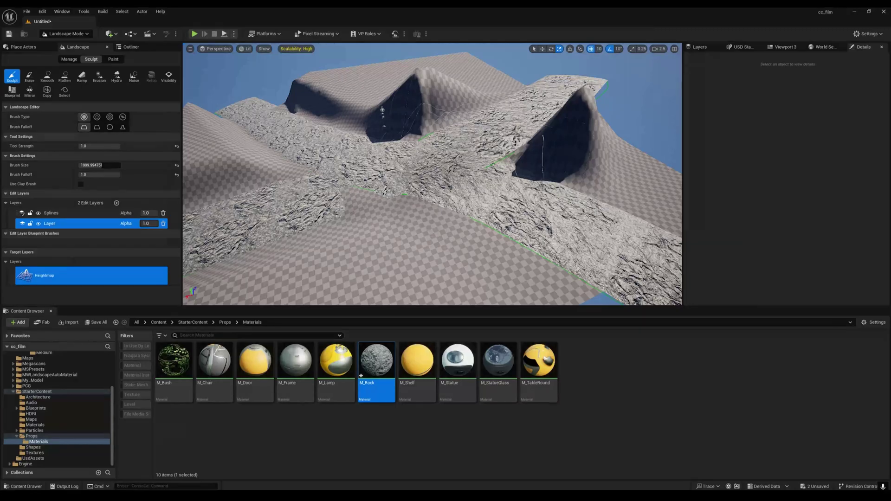
{"action": "left_click", "coordinate": [420, 198]}
{"action": "mouse_move", "coordinate": [420, 198]}
{"action": "right_mouse_down"}
{"action": "mouse_move", "coordinate": [451, 223]}
{"action": "mouse_move", "coordinate": [430, 208]}
{"action": "mouse_move", "coordinate": [430, 198]}
{"action": "right_mouse_up"}
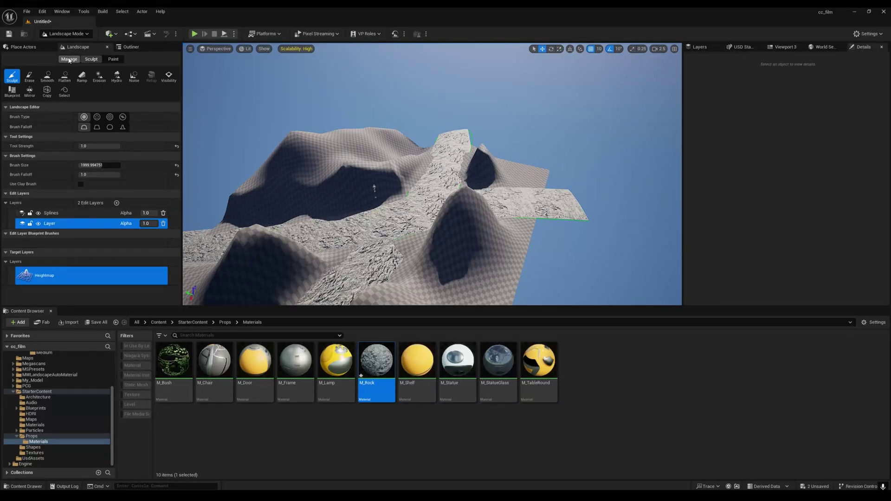
Return to spline editing on the Splines edit layer and add a fifth road branch from the central junction control point.
{"action": "left_click", "coordinate": [70, 59]}
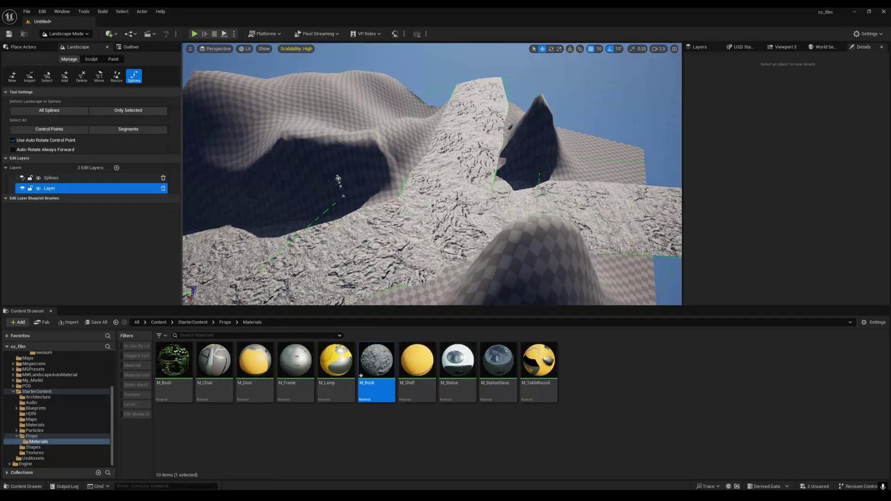
{"action": "left_click", "coordinate": [52, 179]}
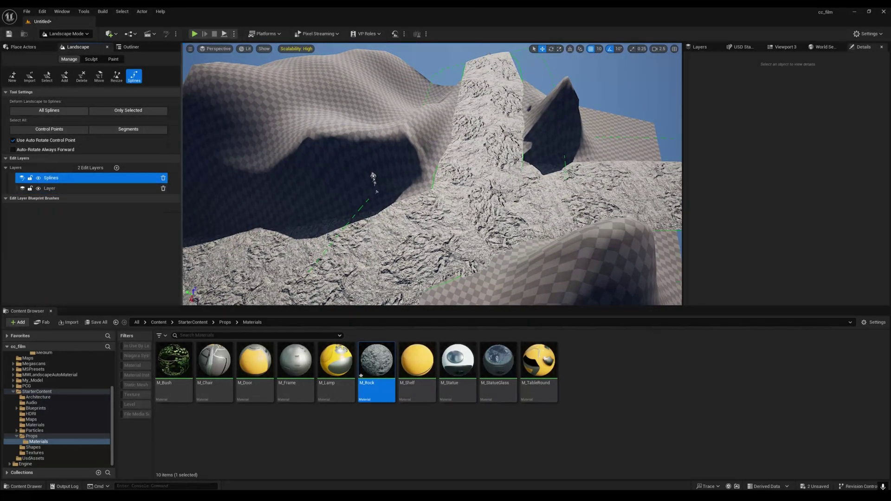
{"action": "mouse_move", "coordinate": [372, 181]}
{"action": "right_mouse_down"}
{"action": "mouse_move", "coordinate": [355, 232]}
{"action": "mouse_move", "coordinate": [378, 237]}
{"action": "mouse_move", "coordinate": [372, 181]}
{"action": "right_mouse_up"}
{"action": "right_click_drag", "start_coordinate": [374, 82], "coordinate": [435, 253]}
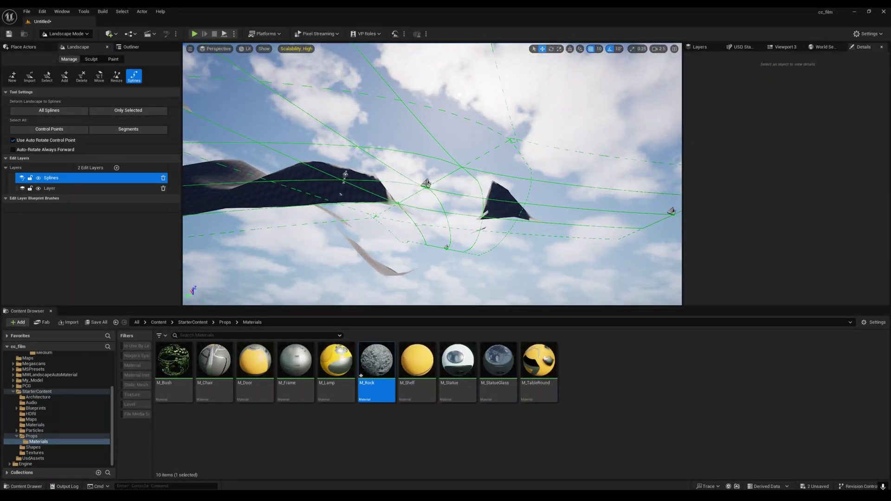
{"action": "left_click", "coordinate": [427, 184]}
{"action": "right_click_drag", "start_coordinate": [375, 116], "coordinate": [374, 213]}
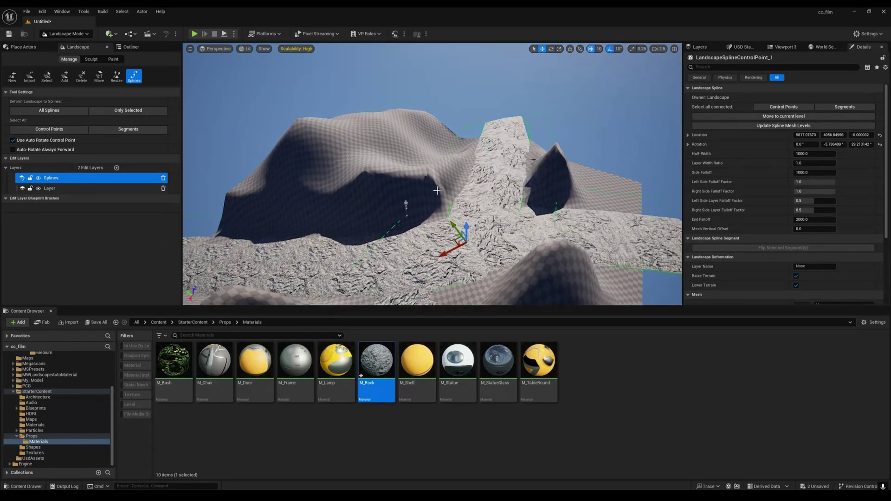
{"action": "left_click", "coordinate": [374, 116], "text": "ctrl"}
{"action": "right_click_drag", "start_coordinate": [374, 116], "coordinate": [492, 153]}
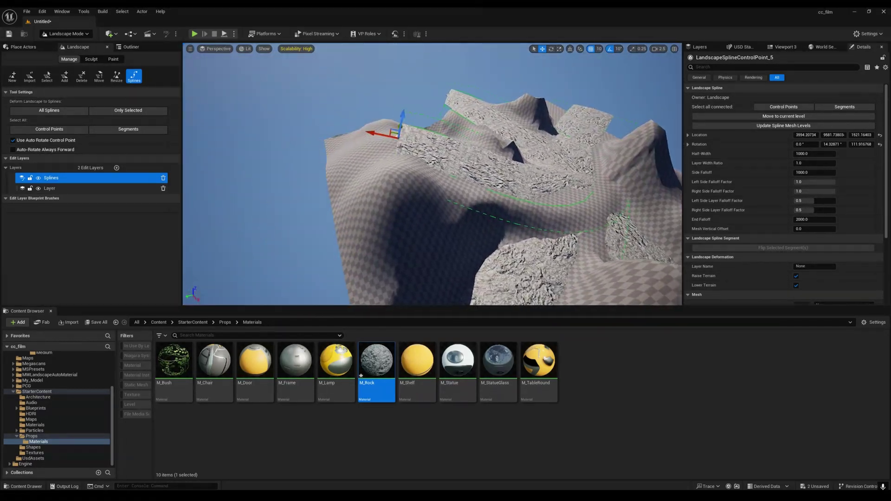
Move the new branch's end control point farther outward, past the landscape's edge, and deselect it.
{"action": "right_click_drag", "start_coordinate": [404, 124], "coordinate": [400, 124]}
{"action": "left_click_drag", "start_coordinate": [308, 126], "coordinate": [247, 140]}
{"action": "right_click_drag", "start_coordinate": [355, 170], "coordinate": [287, 189]}
{"action": "left_click", "coordinate": [217, 145]}
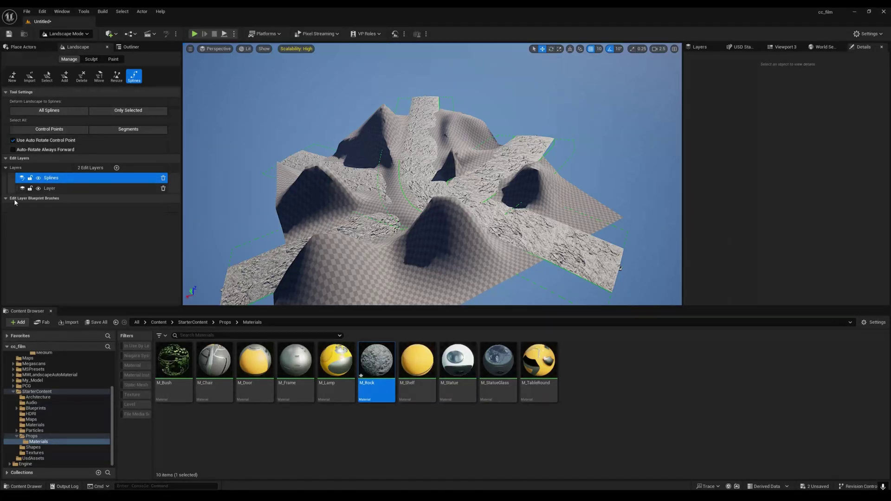
Hide the Splines edit layer and show it again to compare the terrain with and without road deformation.
{"action": "right_click_drag", "start_coordinate": [475, 203], "coordinate": [232, 112]}
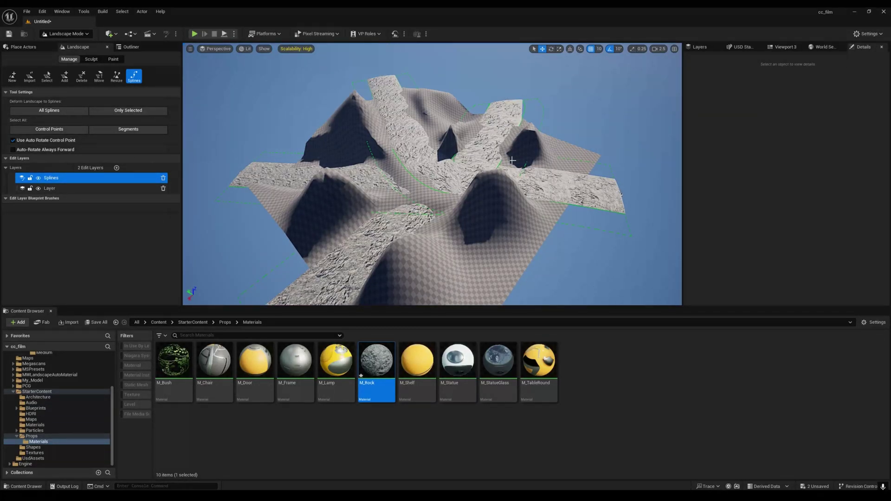
{"action": "right_click_drag", "start_coordinate": [490, 185], "coordinate": [495, 175]}
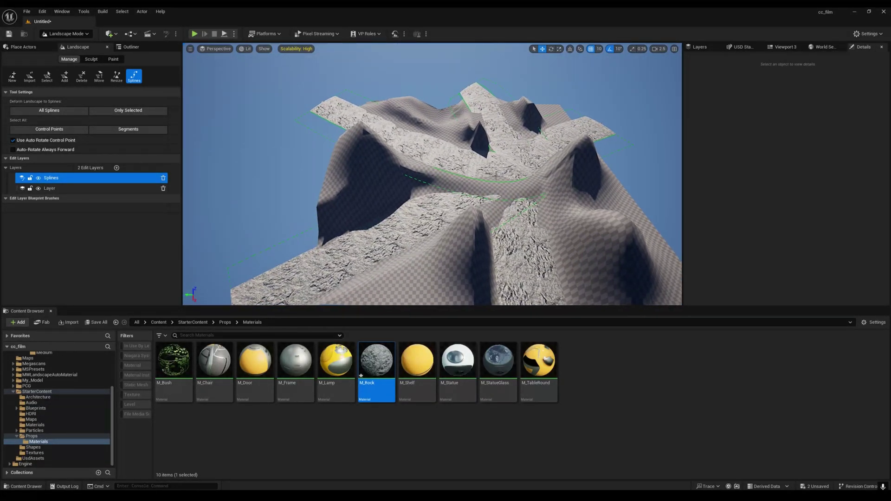
{"action": "left_click", "coordinate": [39, 178]}
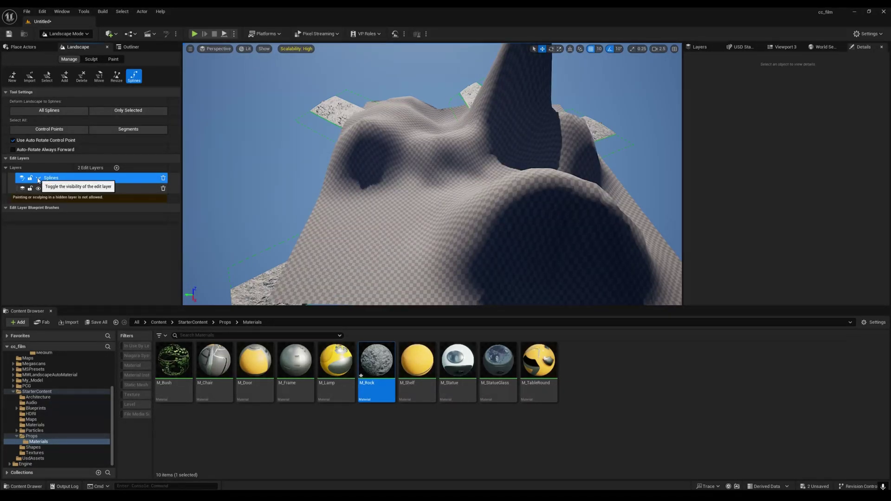
{"action": "right_click_drag", "start_coordinate": [418, 195], "coordinate": [418, 195]}
{"action": "left_click", "coordinate": [38, 178]}
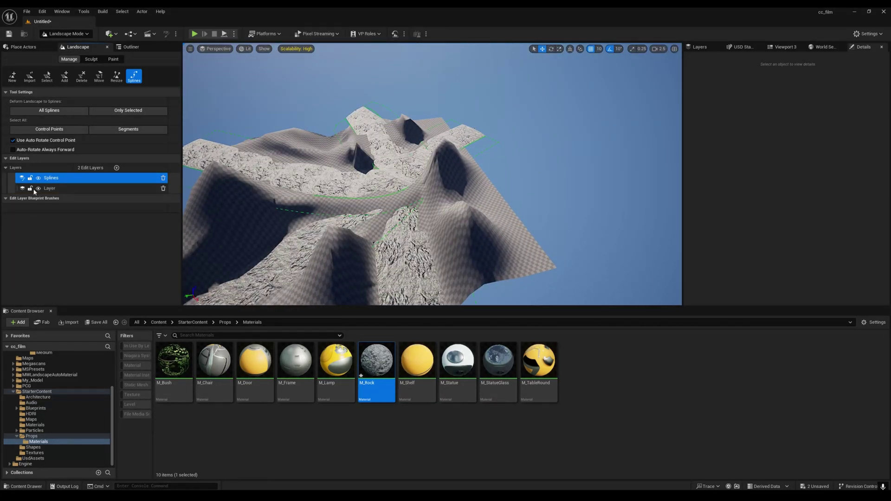
Hide and reshow the Splines edit layer once more, and hide the base edit layer named Layer.
{"action": "left_click", "coordinate": [38, 179]}
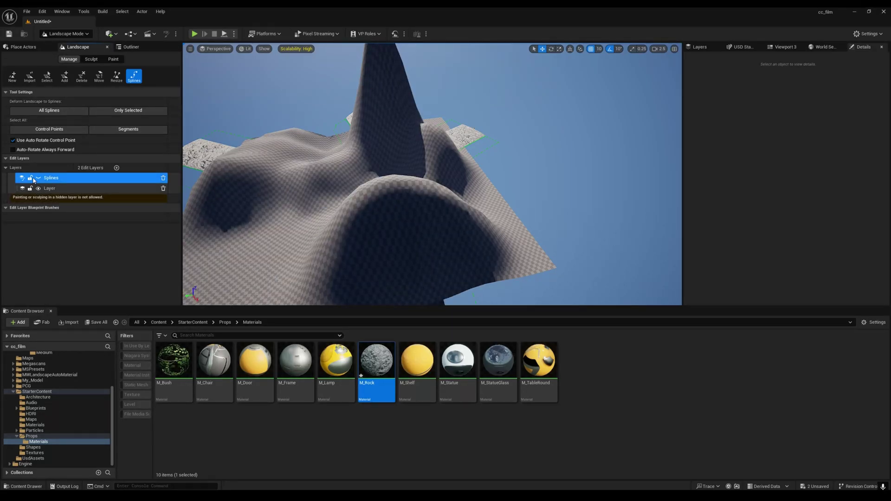
{"action": "left_click", "coordinate": [39, 178]}
{"action": "left_click", "coordinate": [39, 189]}
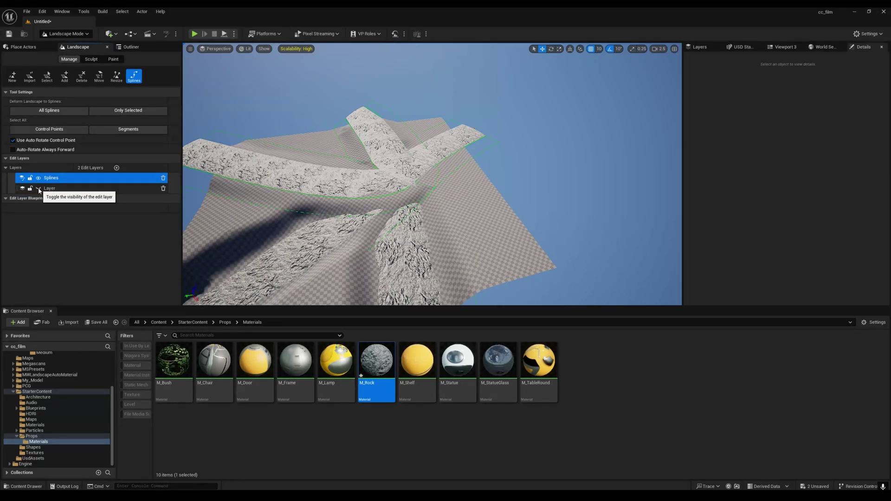
Toggle the visibility of the base edit layer named Layer to compare the terrain with and without its sculpting, leaving it hidden.
{"action": "left_click", "coordinate": [38, 189]}
{"action": "left_click", "coordinate": [39, 189]}
{"action": "left_click", "coordinate": [38, 189]}
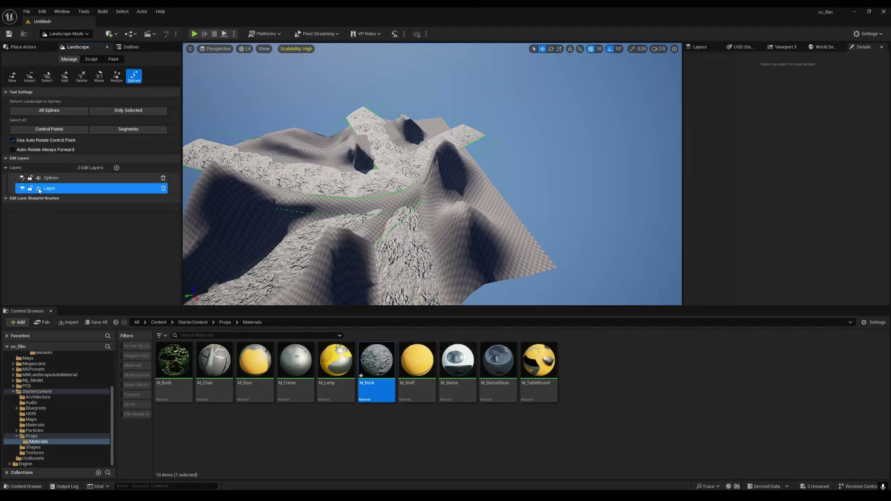
{"action": "left_click", "coordinate": [38, 189]}
{"action": "mouse_move", "coordinate": [372, 186]}
{"action": "right_mouse_down"}
{"action": "mouse_move", "coordinate": [378, 191]}
{"action": "mouse_move", "coordinate": [370, 191]}
{"action": "right_mouse_up"}
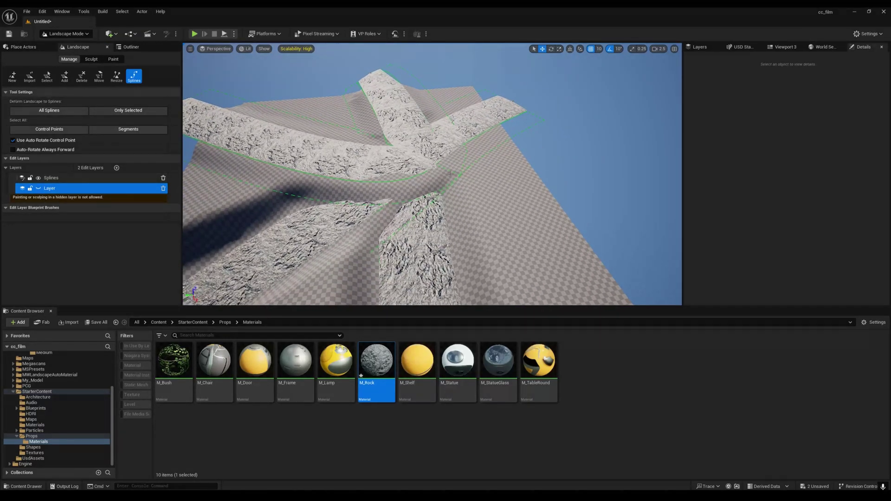
Add another edit layer of the Landscape Edit Layer class and sculpt raised terrain over the central road junction on it.
{"action": "left_click", "coordinate": [116, 168]}
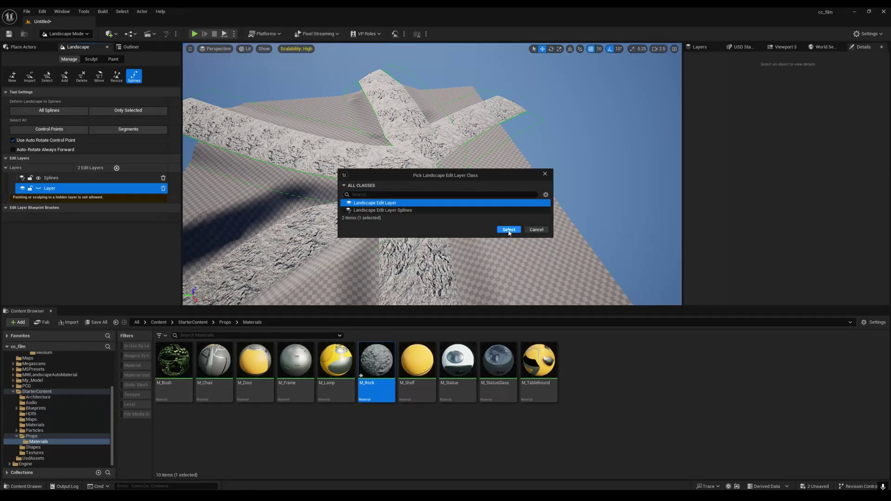
{"action": "left_click", "coordinate": [508, 229]}
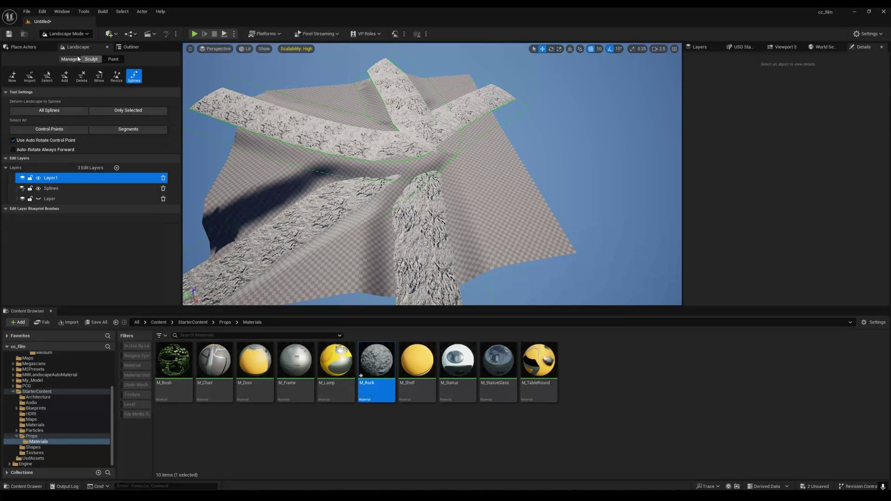
{"action": "left_click", "coordinate": [91, 61]}
{"action": "mouse_move", "coordinate": [446, 154]}
{"action": "left_mouse_down"}
{"action": "mouse_move", "coordinate": [472, 96]}
{"action": "mouse_move", "coordinate": [362, 195]}
{"action": "mouse_move", "coordinate": [487, 209]}
{"action": "mouse_move", "coordinate": [278, 165]}
{"action": "mouse_move", "coordinate": [474, 185]}
{"action": "left_mouse_up"}
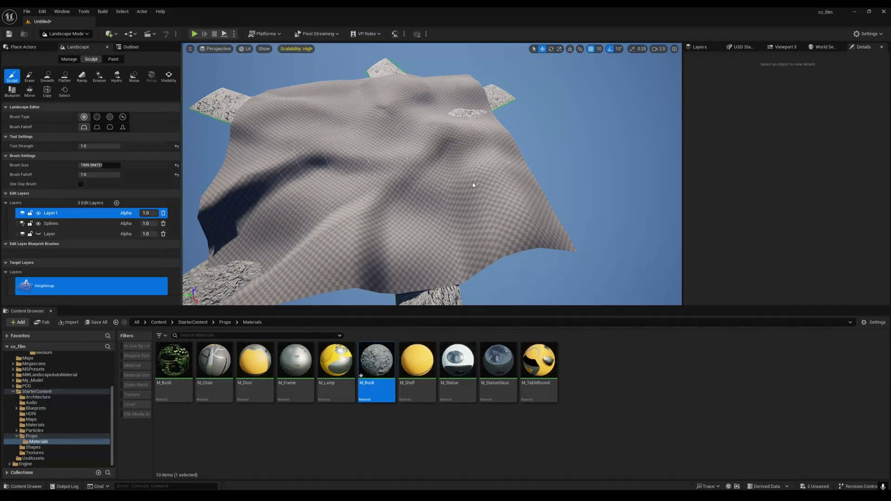
Hide the newly sculpted edit layer and return to landscape spline editing to view the roads from another side.
{"action": "left_click", "coordinate": [39, 213]}
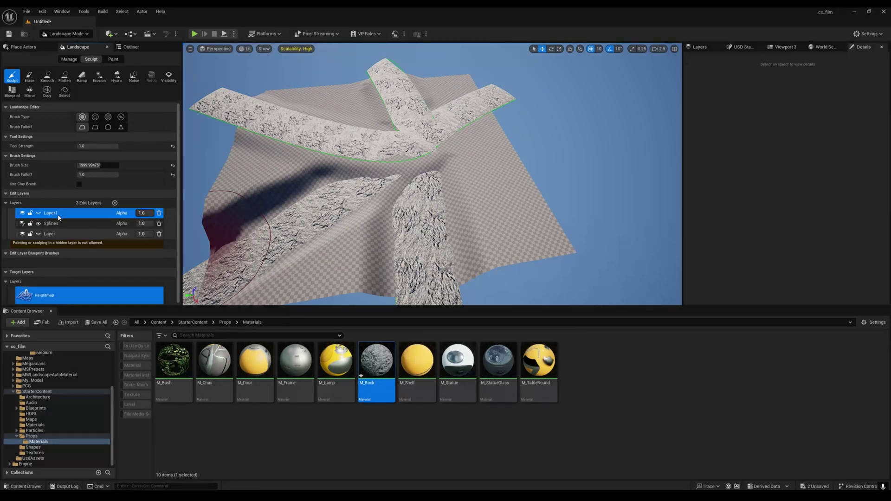
{"action": "right_click_drag", "start_coordinate": [543, 213], "coordinate": [525, 188]}
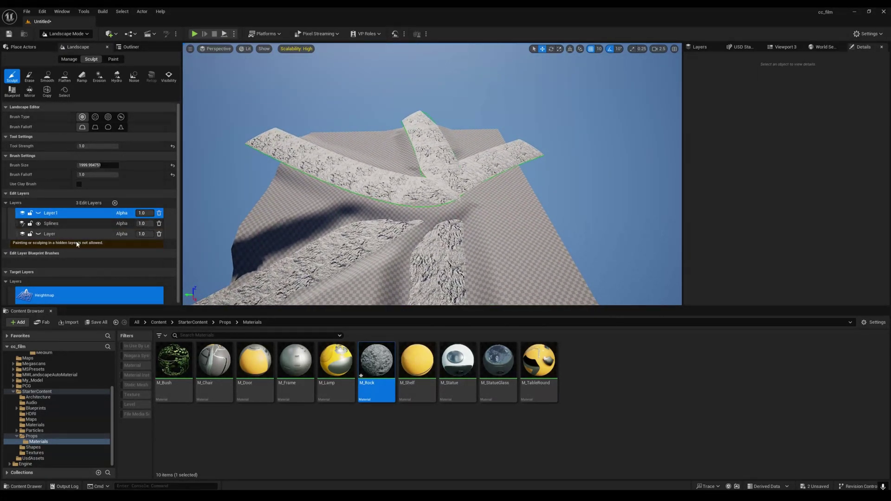
{"action": "left_click", "coordinate": [70, 59]}
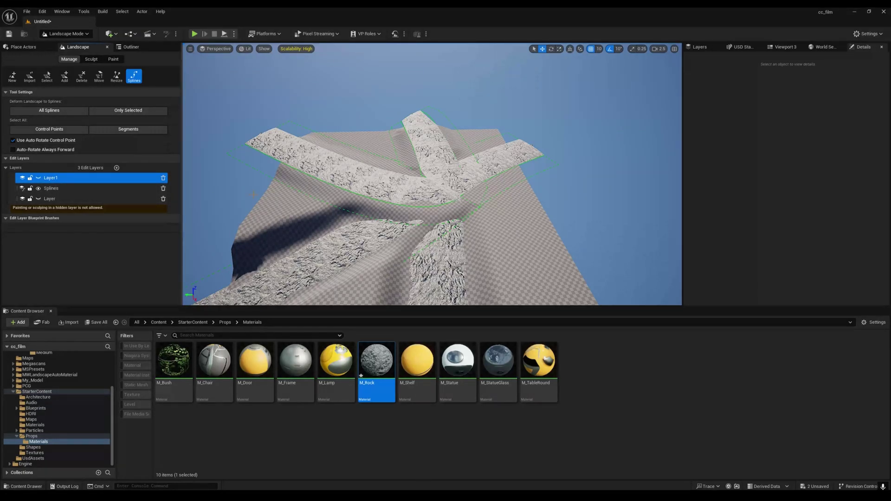
{"action": "middle_click_drag", "start_coordinate": [333, 236], "coordinate": [333, 302]}
{"action": "right_click_drag", "start_coordinate": [468, 205], "coordinate": [547, 204]}
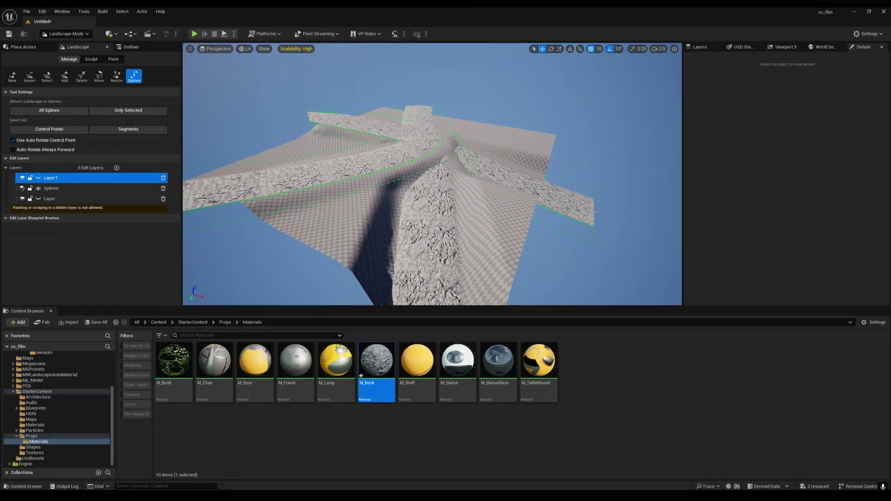